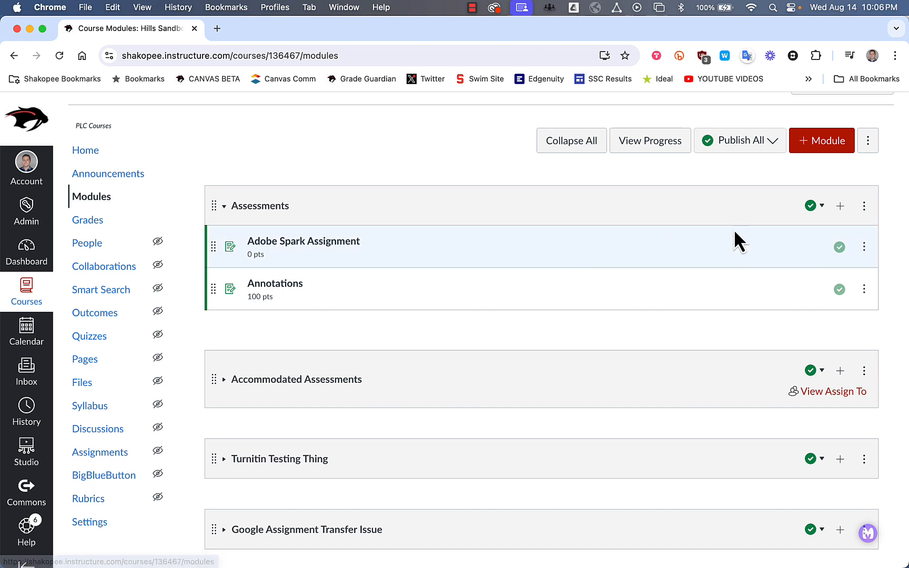
Step: Choose the Kialo Edu external tool as a new item for the Assessments module
{"action": "left_click", "coordinate": [840, 206]}
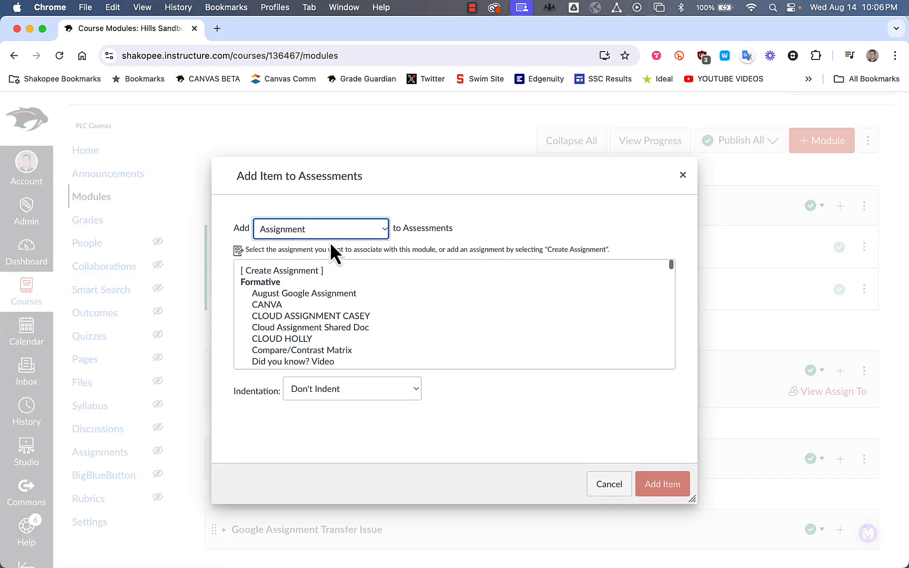
{"action": "left_click", "coordinate": [314, 234]}
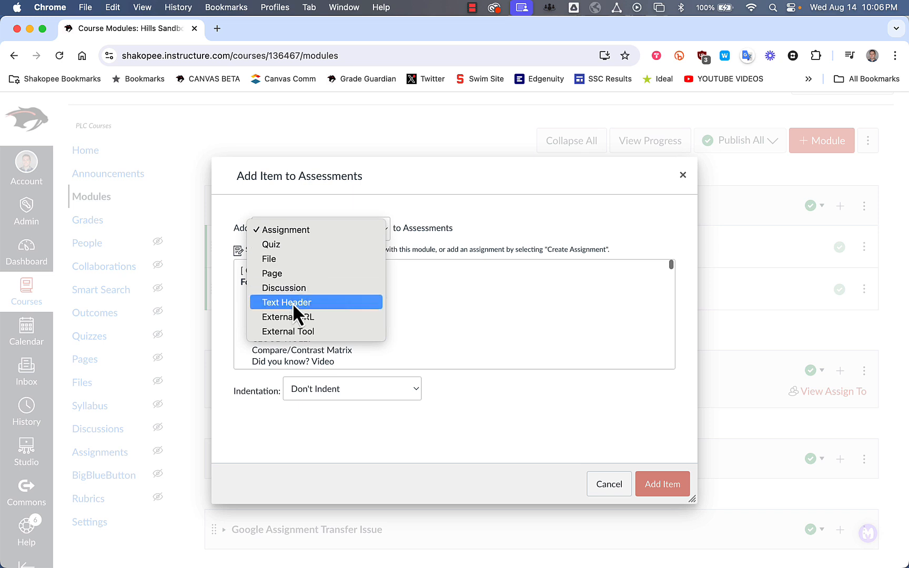
{"action": "left_click", "coordinate": [299, 331]}
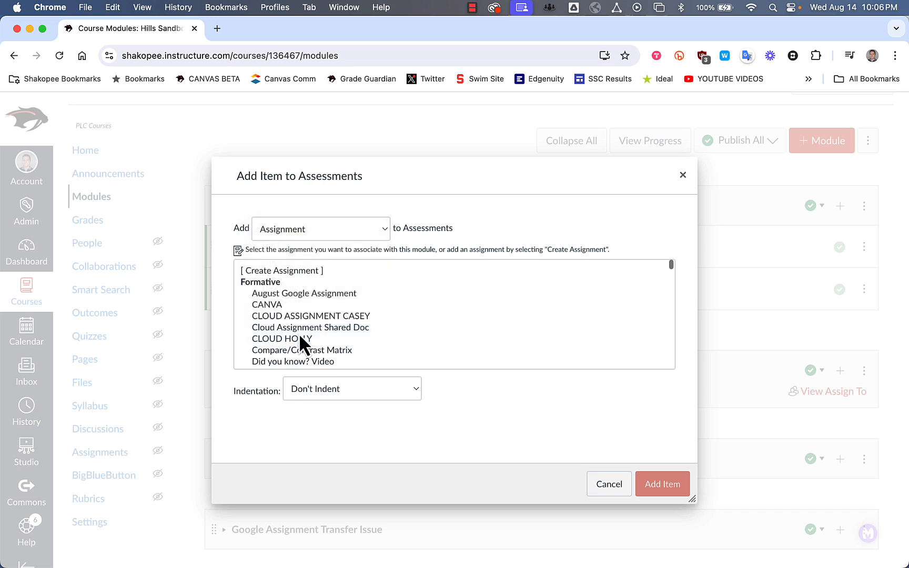
{"action": "scroll", "coordinate": [310, 337], "scroll_direction": "down", "scroll_amount": 5}
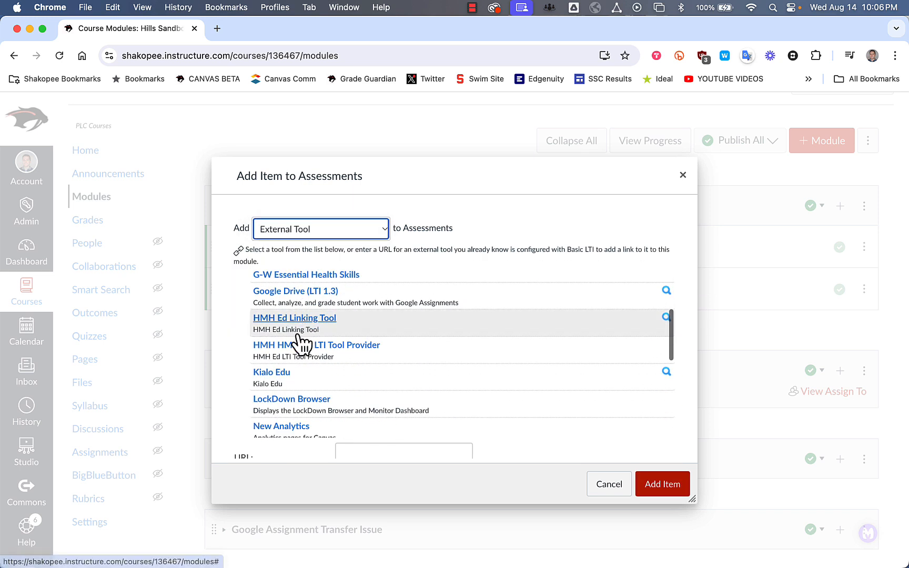
{"action": "left_click", "coordinate": [279, 375]}
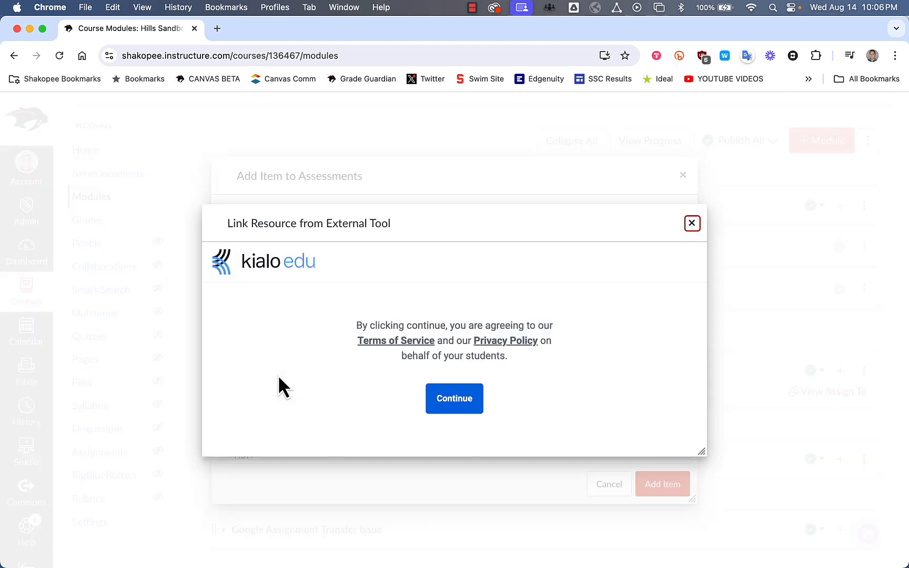
Step: Accept Kialo's terms on behalf of the students and log in with the Google account
{"action": "left_click", "coordinate": [451, 405]}
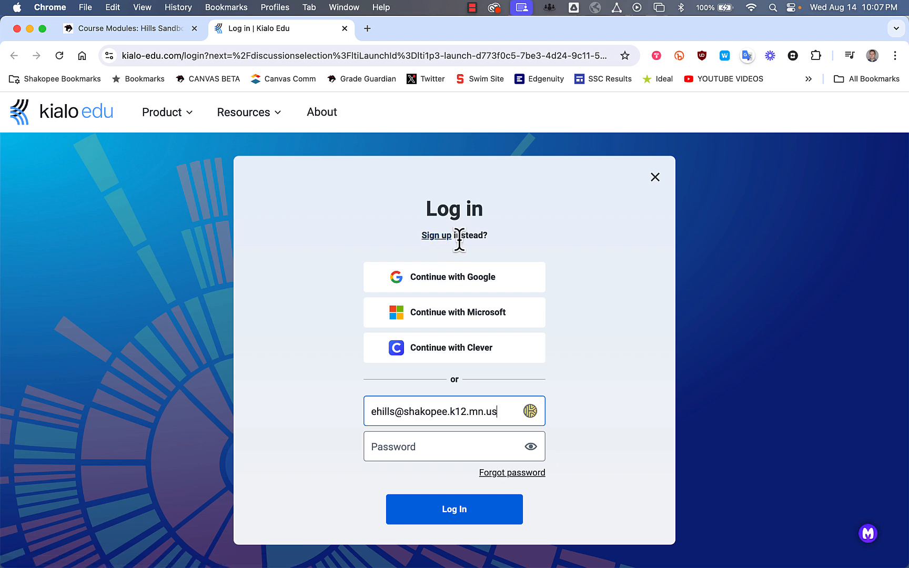
{"action": "left_click", "coordinate": [461, 284]}
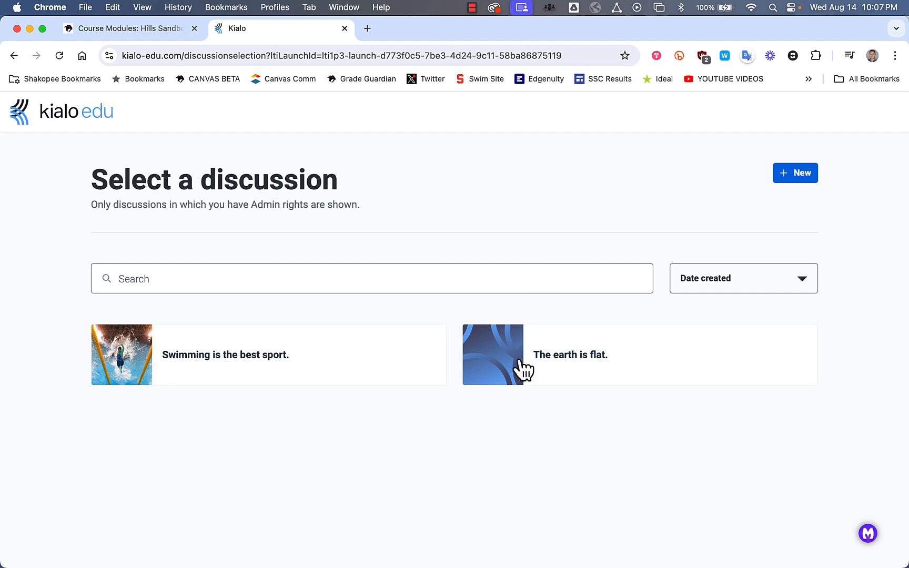
Step: Start a new discussion named "Sports Debate" with the thesis "Swimming is the best." and continue to its type settings
{"action": "left_click", "coordinate": [792, 179]}
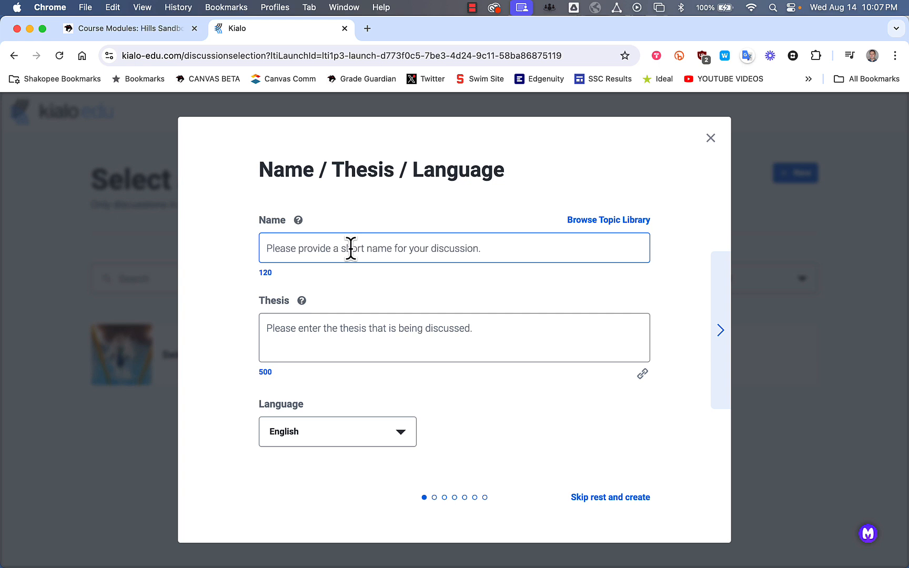
{"action": "type", "text": "Sports Debate"}
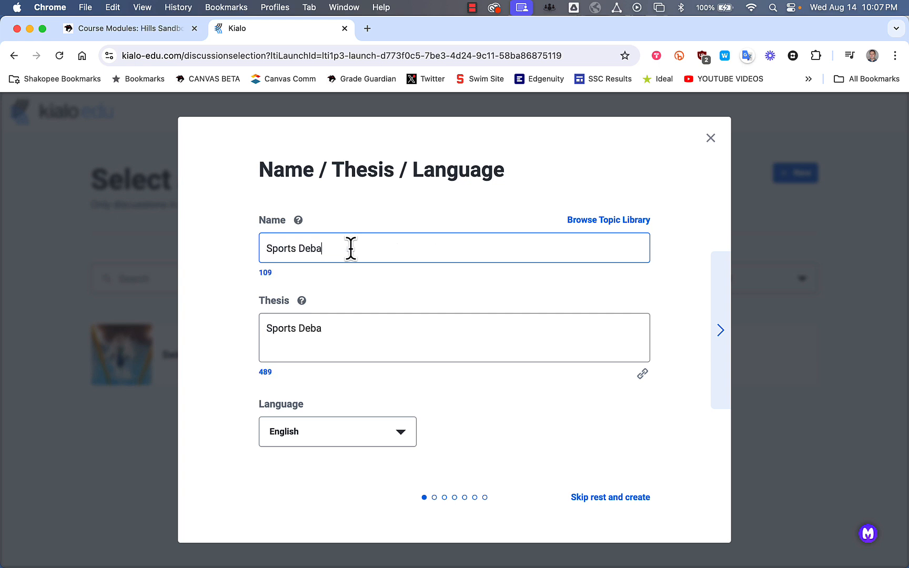
{"action": "left_click", "coordinate": [363, 336]}
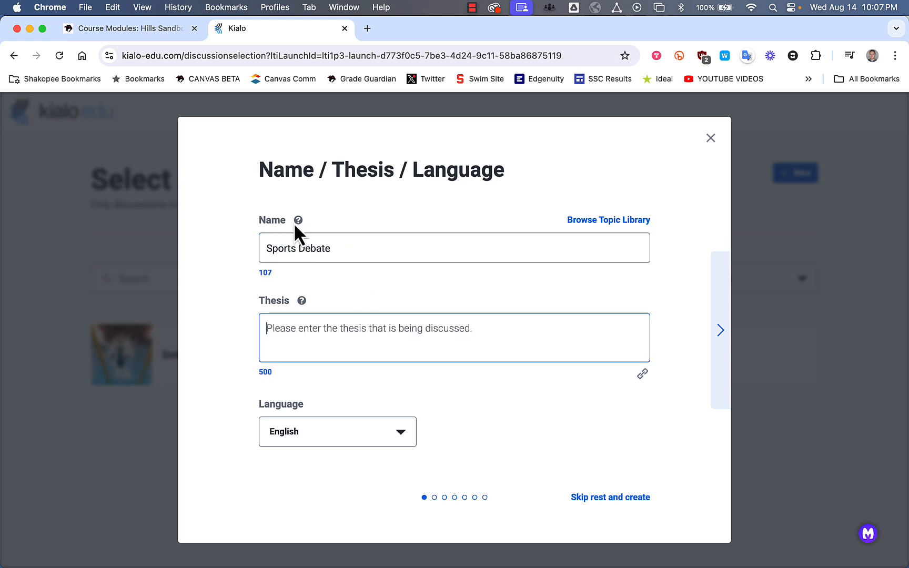
{"action": "left_click", "coordinate": [302, 301]}
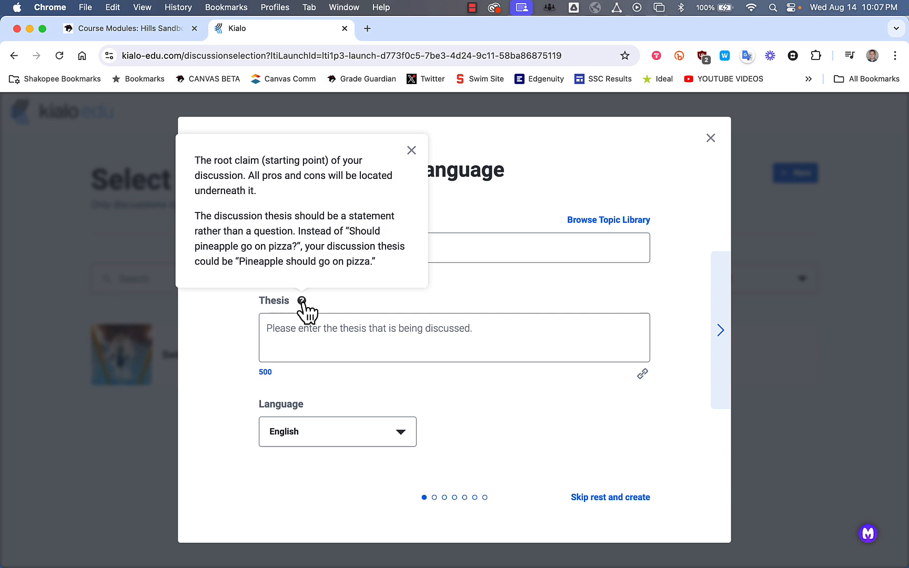
{"action": "left_click", "coordinate": [316, 339]}
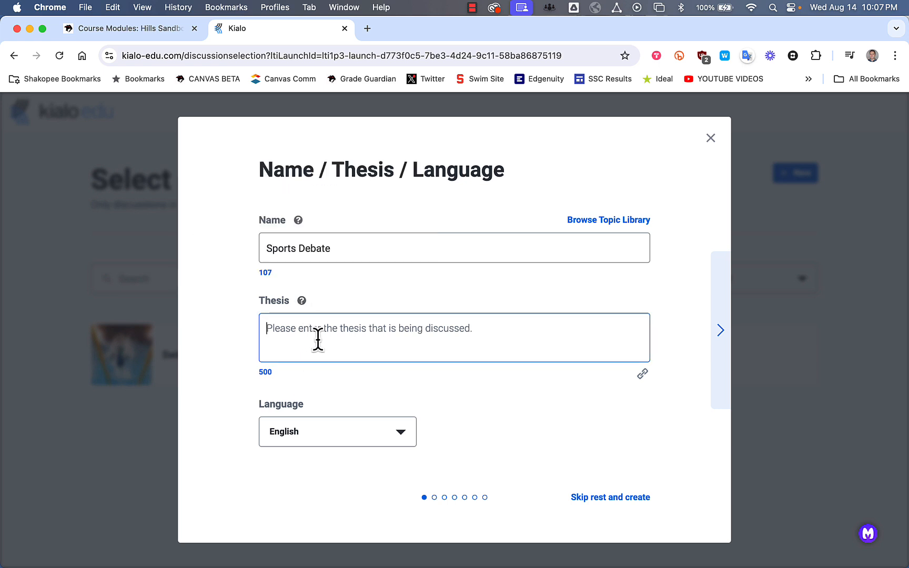
{"action": "type", "text": "Swimming is"}
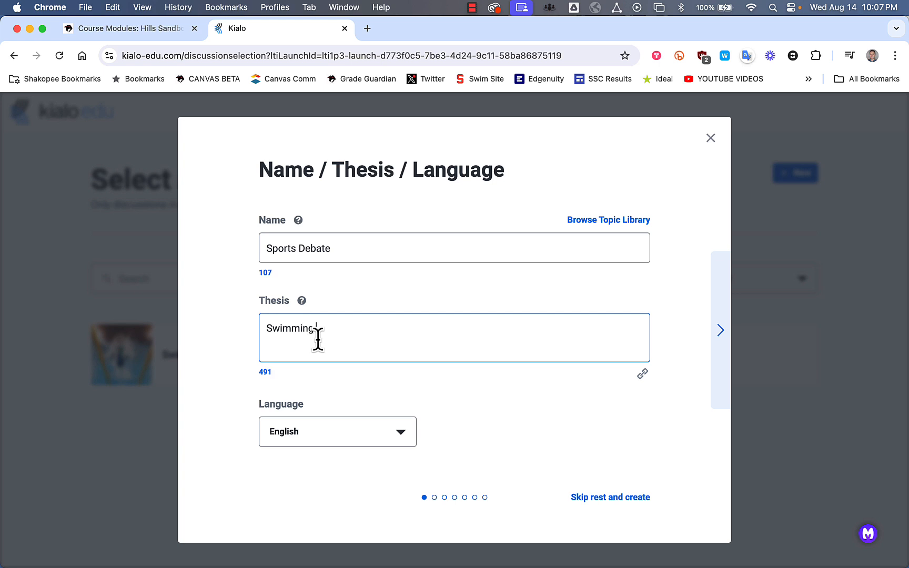
{"action": "type", "text": " the best."}
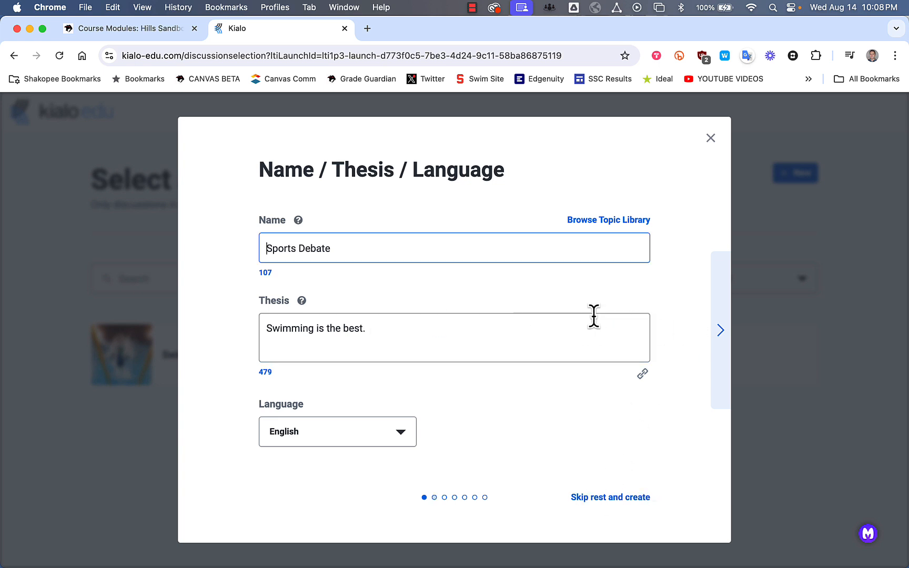
{"action": "left_click", "coordinate": [725, 351]}
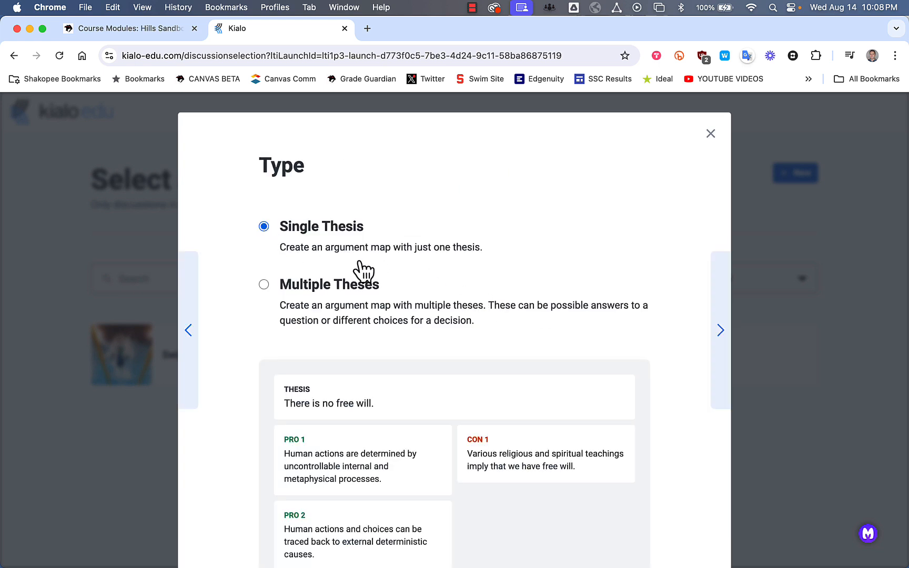
{"action": "scroll", "coordinate": [355, 289], "scroll_direction": "down", "scroll_amount": 1}
{"action": "scroll", "coordinate": [355, 289], "scroll_direction": "down", "scroll_amount": 1}
{"action": "left_click", "coordinate": [315, 278]}
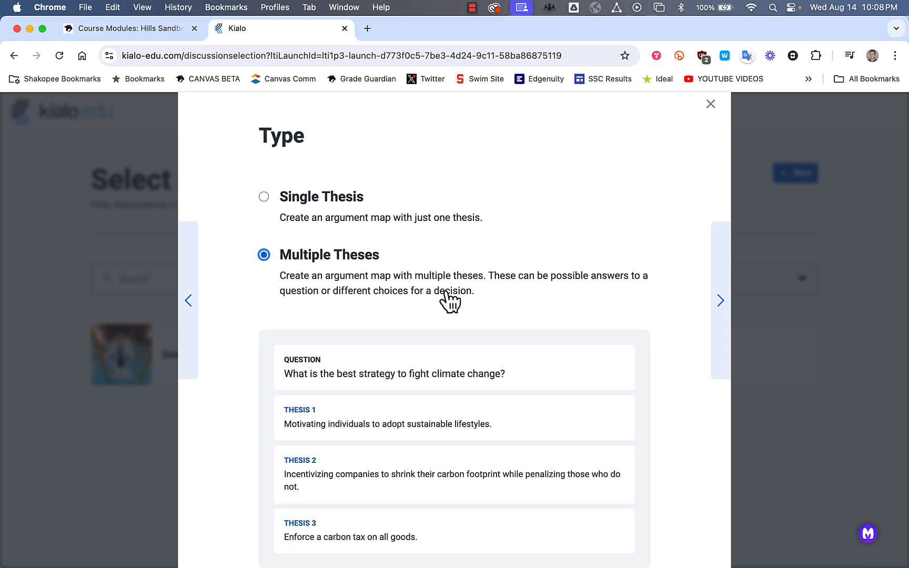
{"action": "scroll", "coordinate": [368, 252], "scroll_direction": "down", "scroll_amount": 2}
{"action": "scroll", "coordinate": [365, 249], "scroll_direction": "up", "scroll_amount": 3}
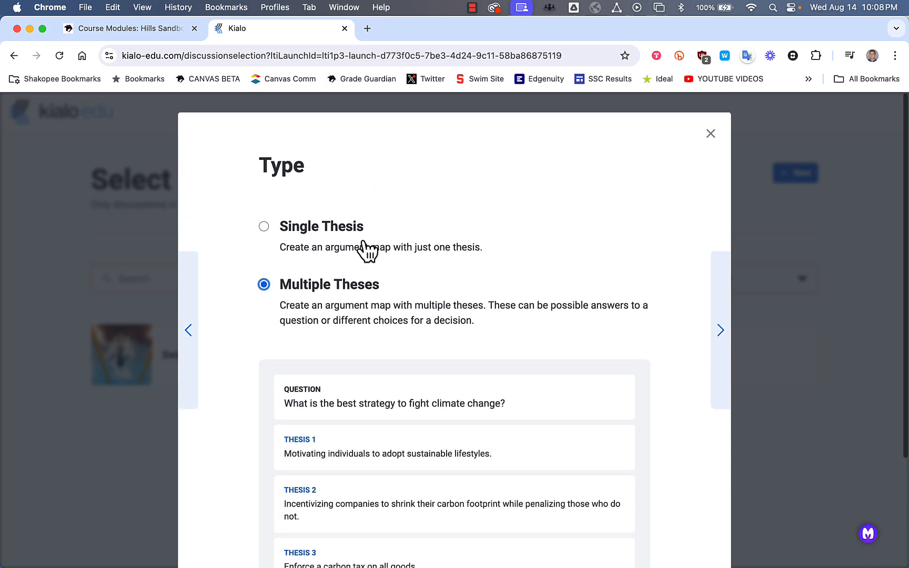
{"action": "left_click", "coordinate": [265, 229]}
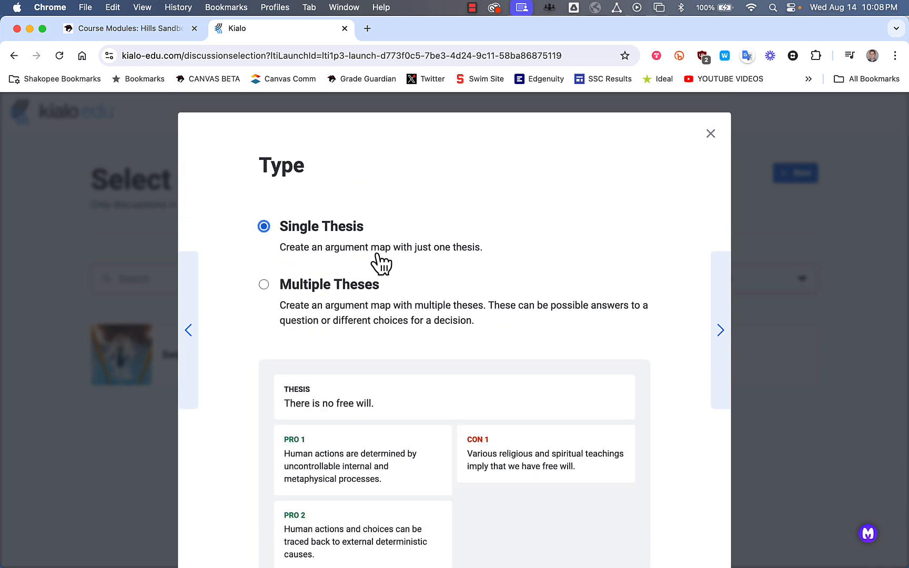
{"action": "scroll", "coordinate": [347, 246], "scroll_direction": "down", "scroll_amount": 3}
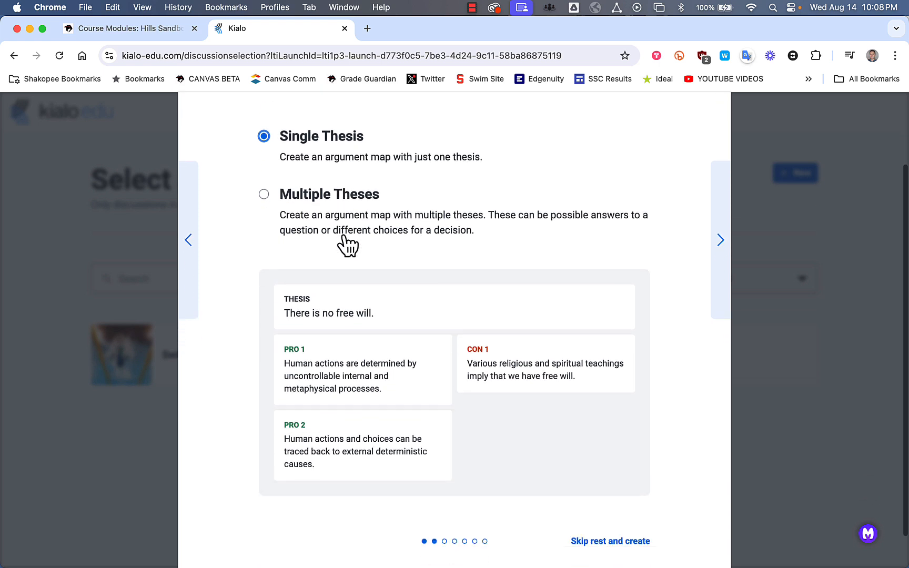
{"action": "scroll", "coordinate": [368, 246], "scroll_direction": "up", "scroll_amount": 2}
Step: Keep the Single Thesis type and proceed to Tasks without an image, background info or Small Group Mode
{"action": "left_click", "coordinate": [719, 300]}
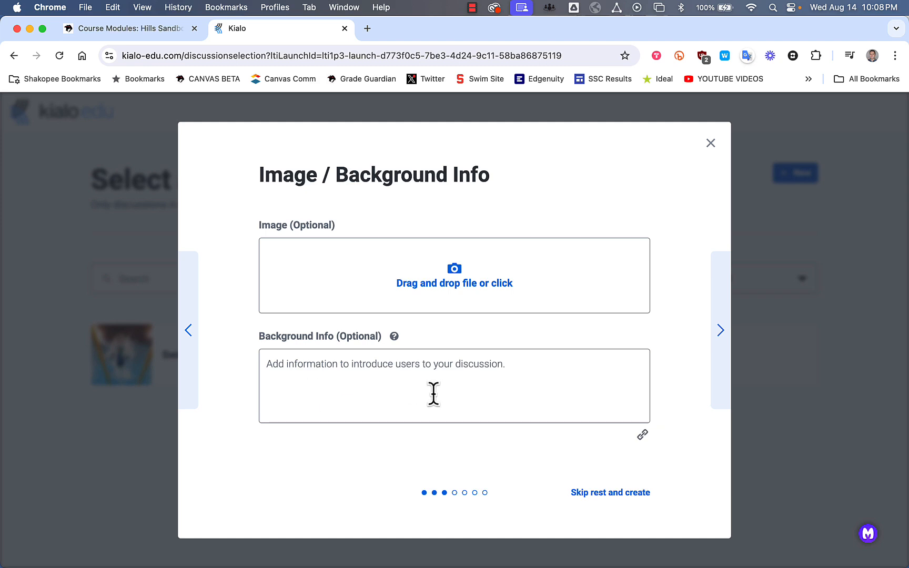
{"action": "left_click", "coordinate": [720, 372]}
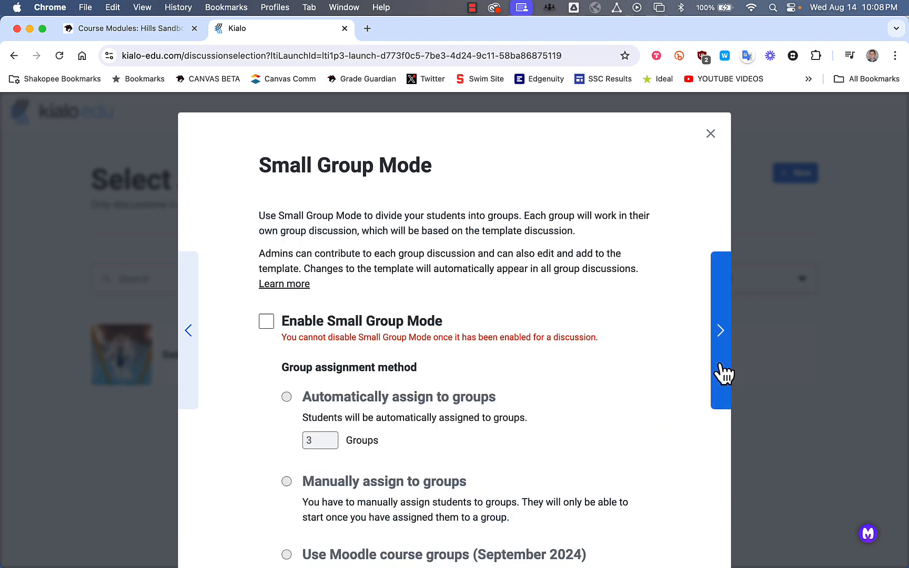
{"action": "scroll", "coordinate": [391, 340], "scroll_direction": "down", "scroll_amount": 3}
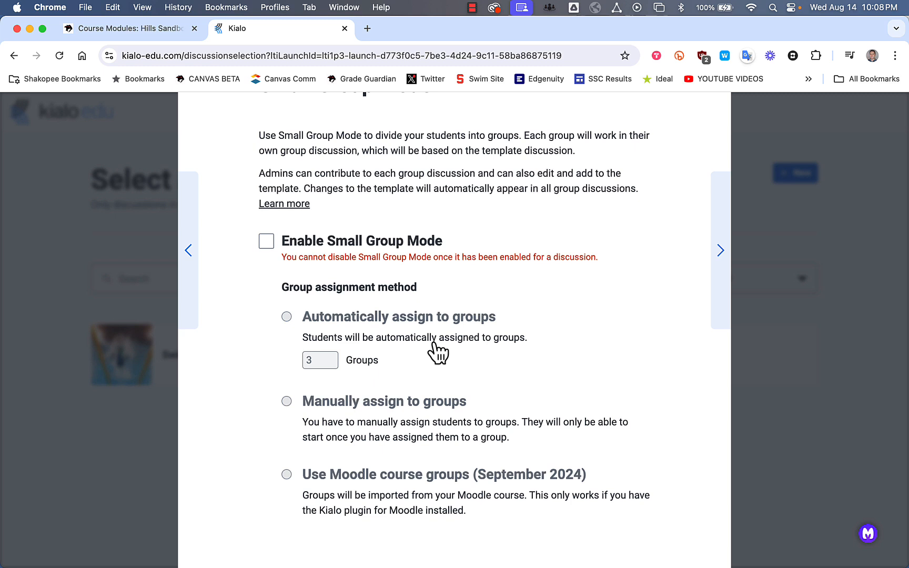
{"action": "left_click", "coordinate": [721, 253]}
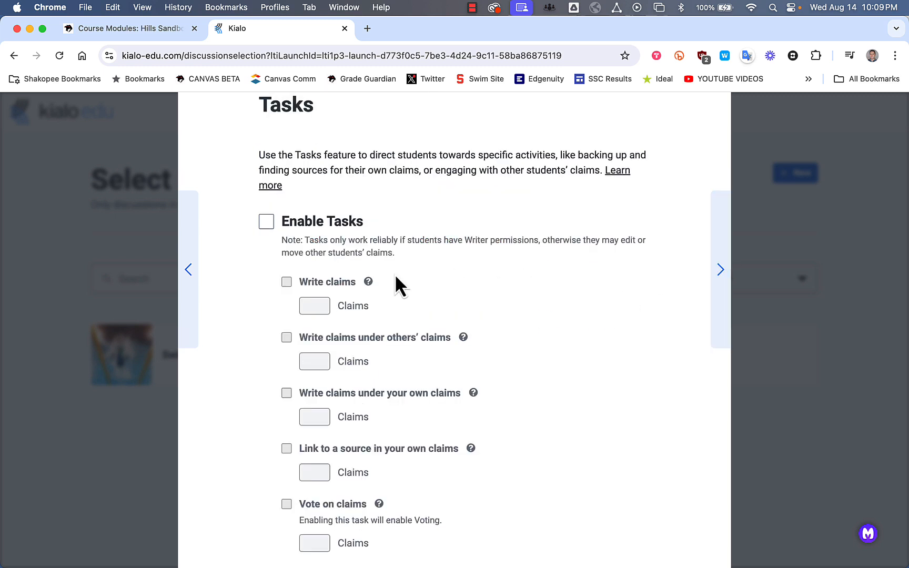
Step: Enable Tasks, requiring students to write 2 claims and 1 claim under others' claims
{"action": "scroll", "coordinate": [395, 276], "scroll_direction": "up", "scroll_amount": 1}
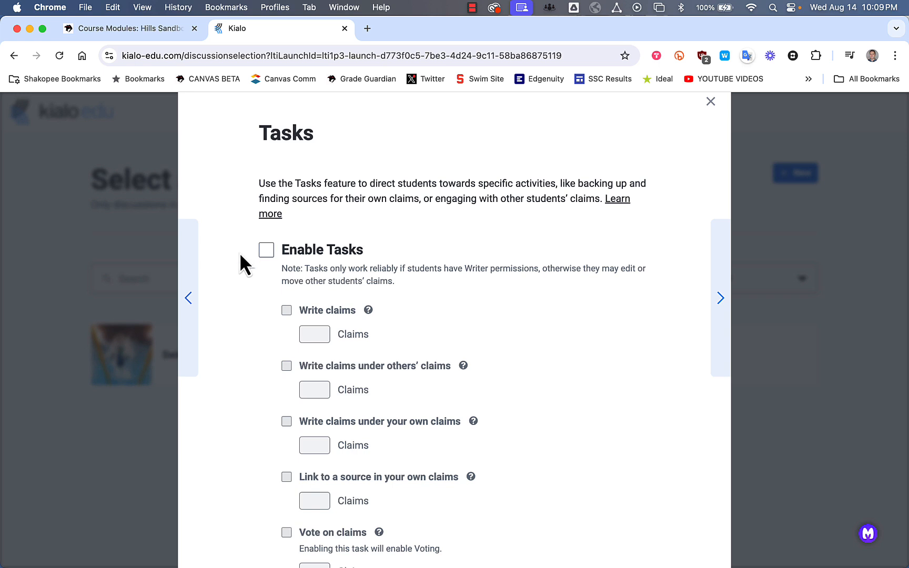
{"action": "left_click", "coordinate": [266, 250]}
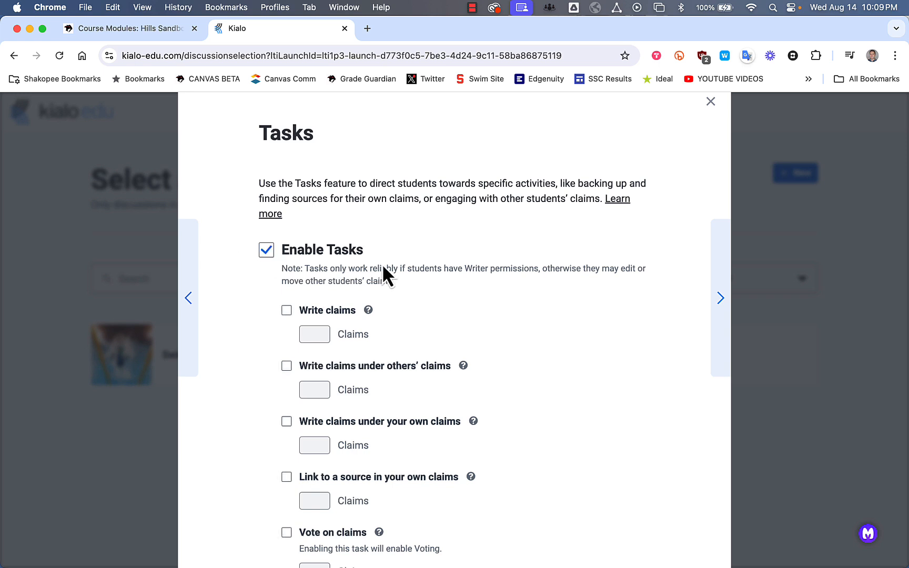
{"action": "scroll", "coordinate": [405, 281], "scroll_direction": "down", "scroll_amount": 3}
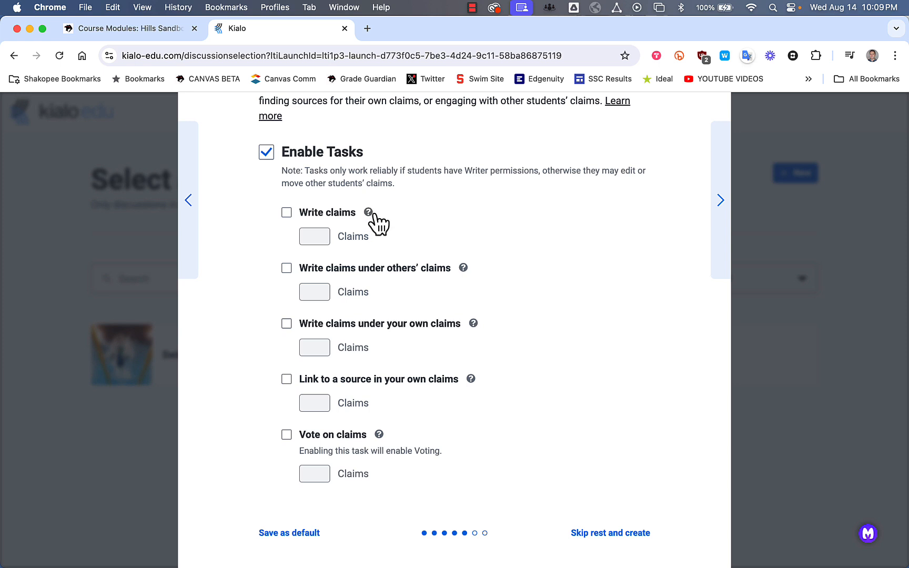
{"action": "left_click", "coordinate": [287, 213]}
{"action": "left_click", "coordinate": [311, 235]}
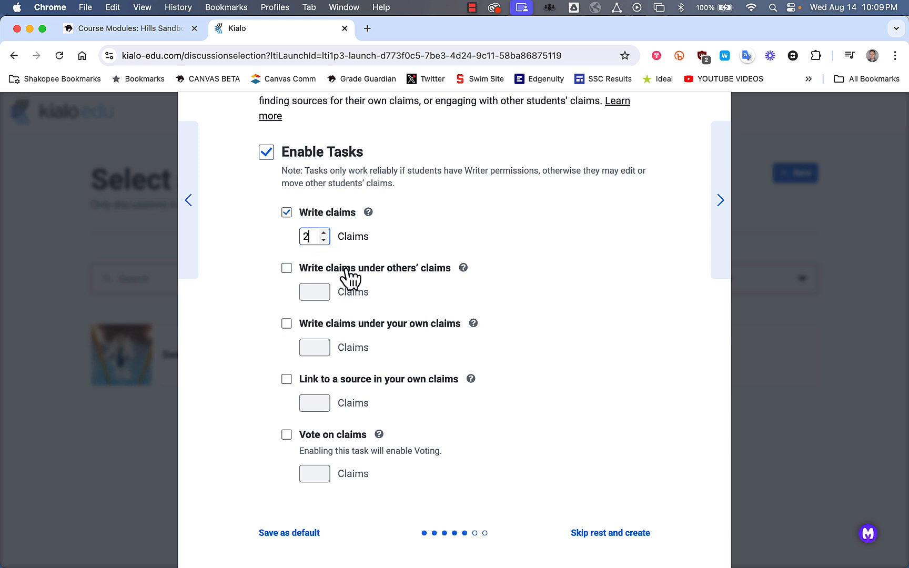
{"action": "left_click", "coordinate": [287, 235]}
{"action": "left_click", "coordinate": [287, 269]}
{"action": "left_click", "coordinate": [229, 305]}
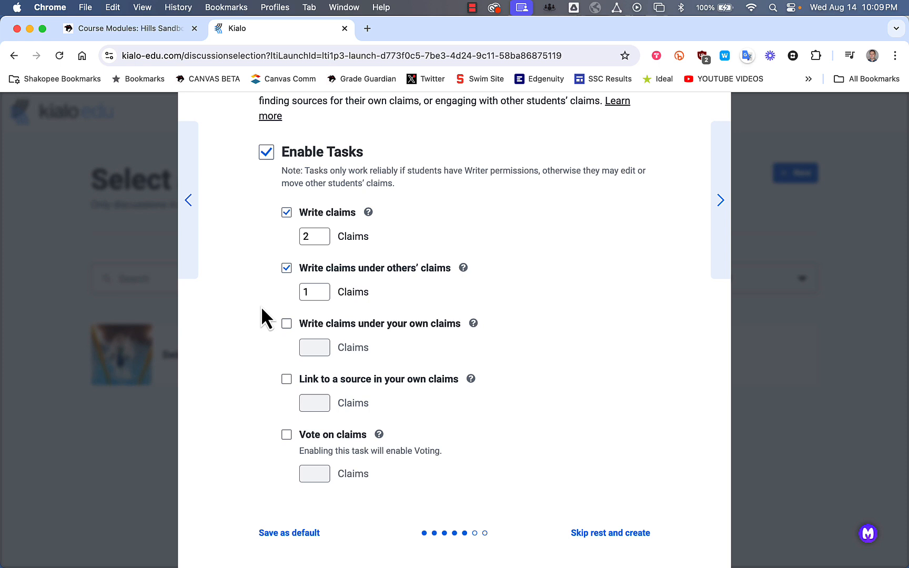
Step: Read the help for the own-claims and source-link tasks, and add a task to vote on 3 claims
{"action": "scroll", "coordinate": [262, 315], "scroll_direction": "down", "scroll_amount": 1}
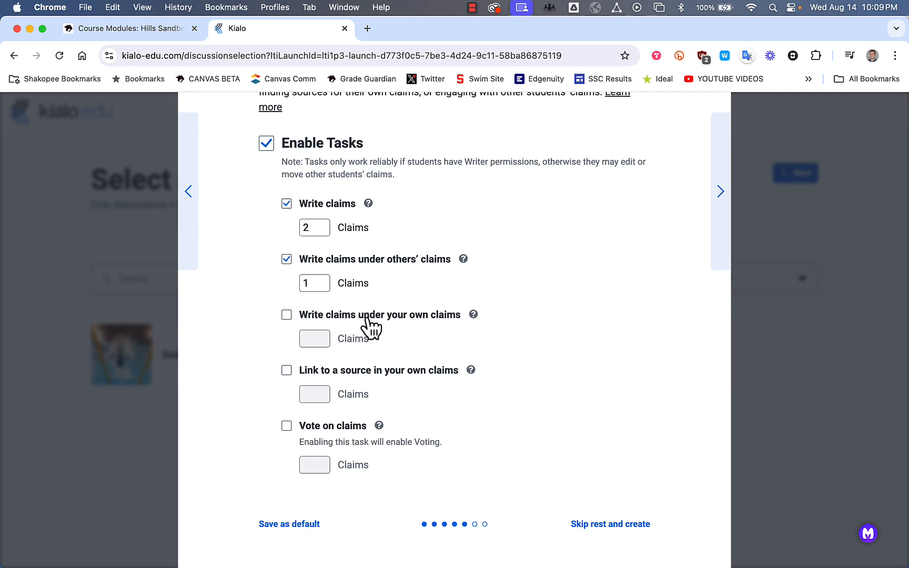
{"action": "left_click", "coordinate": [473, 315]}
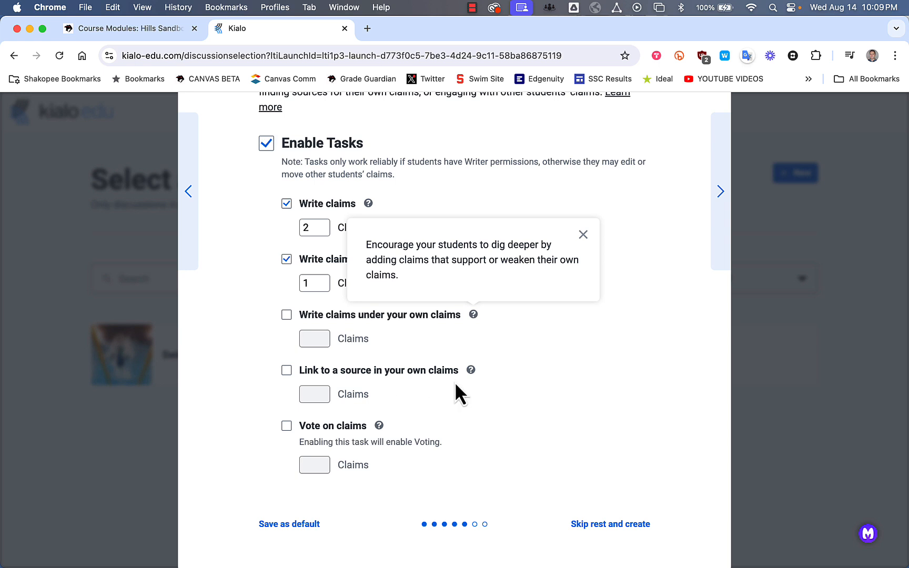
{"action": "left_click", "coordinate": [471, 370]}
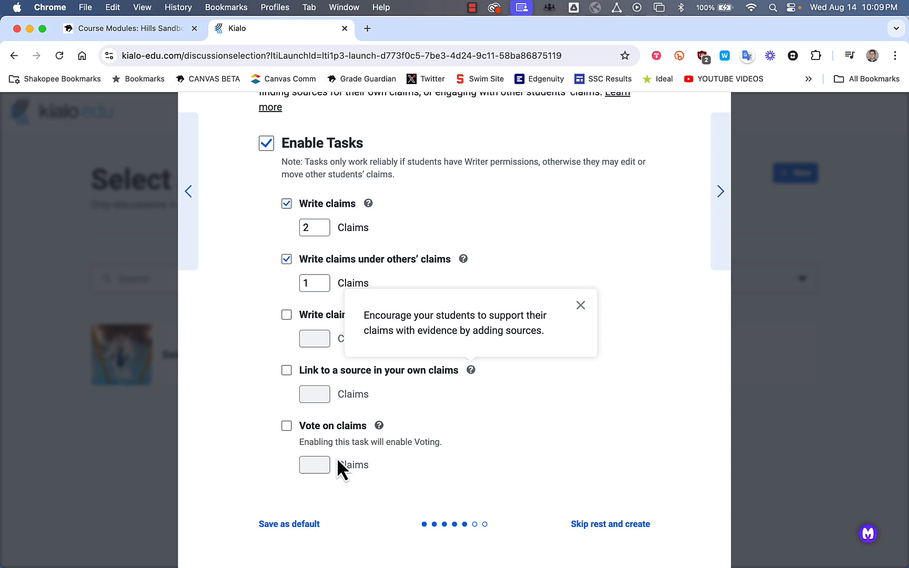
{"action": "left_click", "coordinate": [286, 426]}
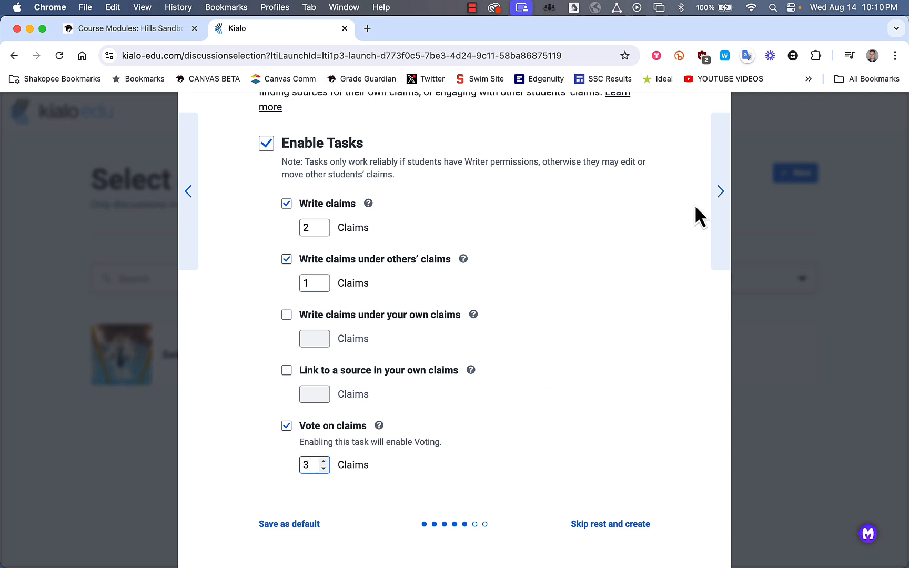
{"action": "left_click", "coordinate": [720, 211]}
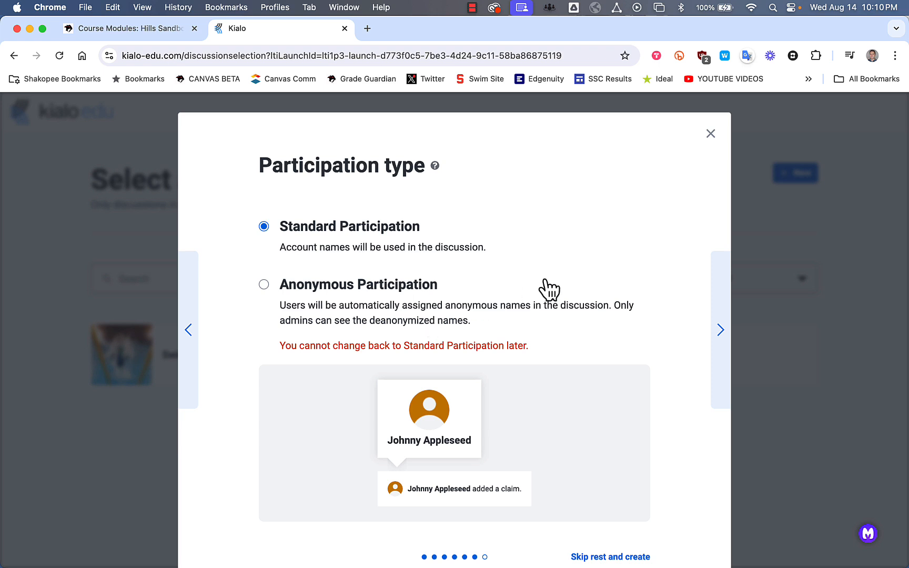
Step: Keep Standard Participation, continue to the options, and enable voting with all users seeing all votes
{"action": "left_click", "coordinate": [721, 331]}
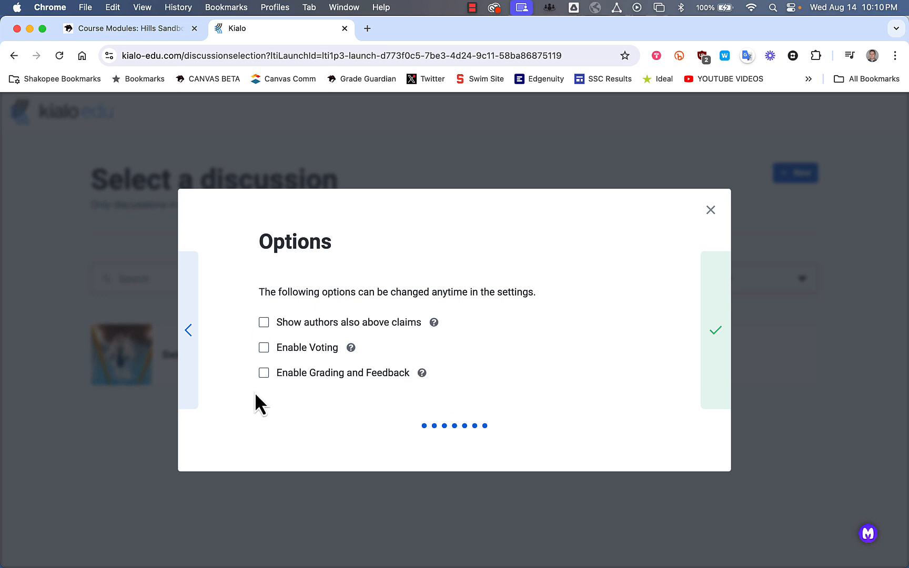
{"action": "left_click", "coordinate": [263, 348]}
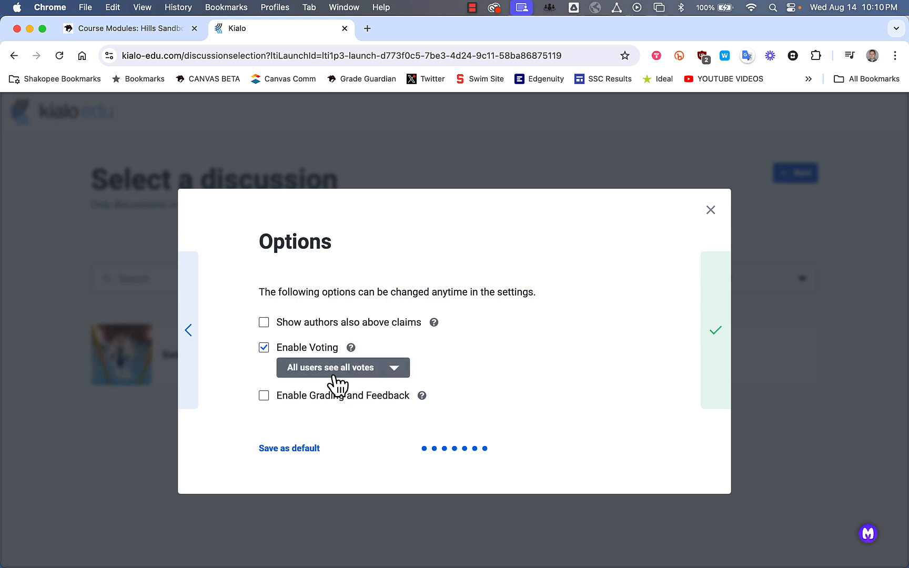
{"action": "left_click", "coordinate": [365, 372]}
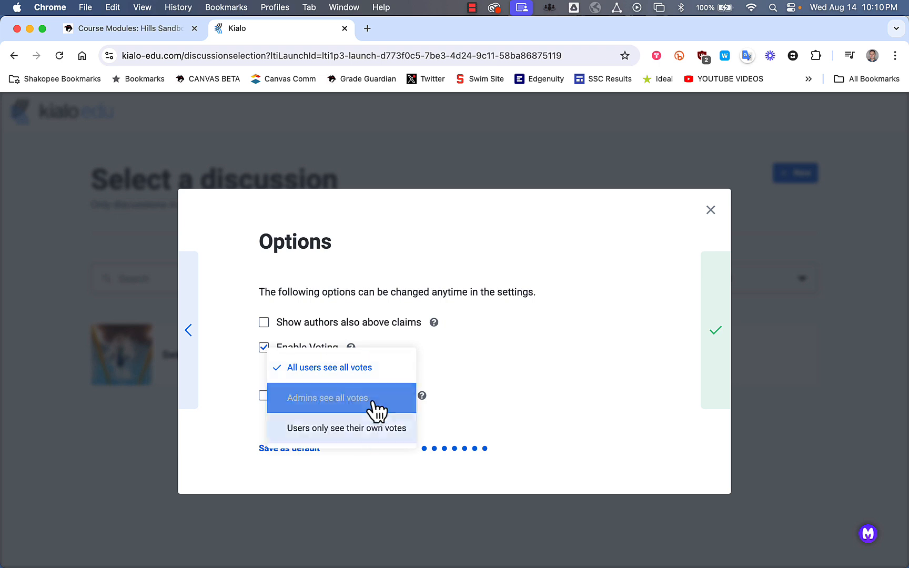
{"action": "left_click", "coordinate": [247, 373]}
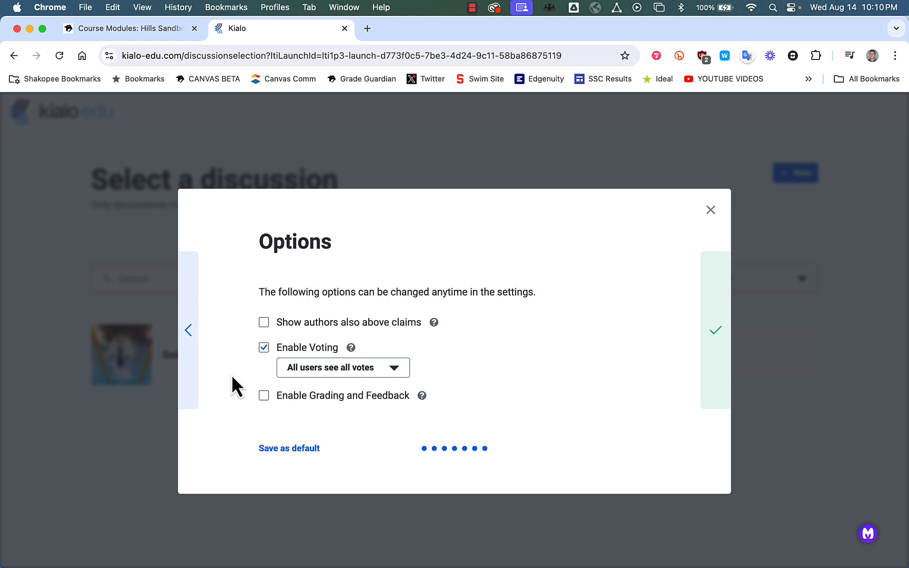
Step: Read the help for Grading and Feedback, and enable it with claims graded from 0 to 5
{"action": "left_click", "coordinate": [421, 396]}
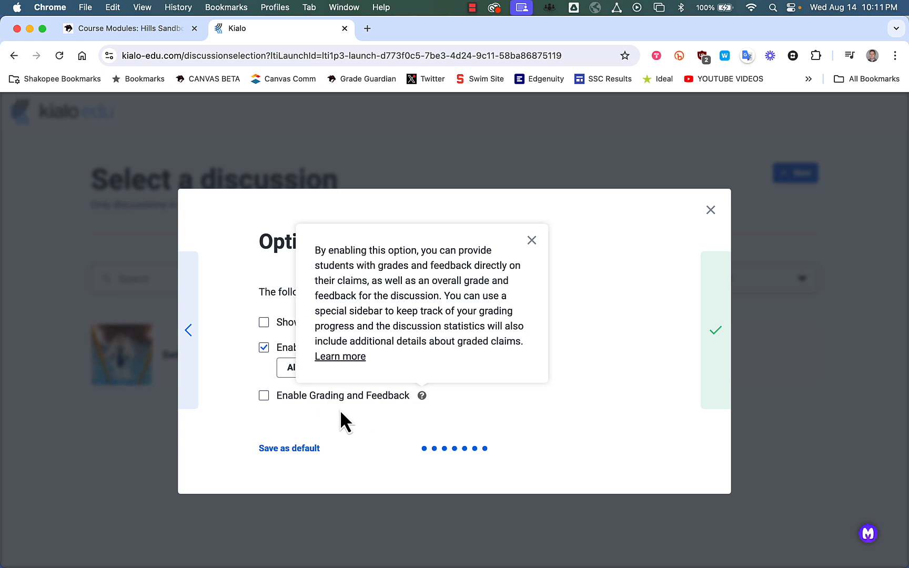
{"action": "left_click", "coordinate": [264, 396]}
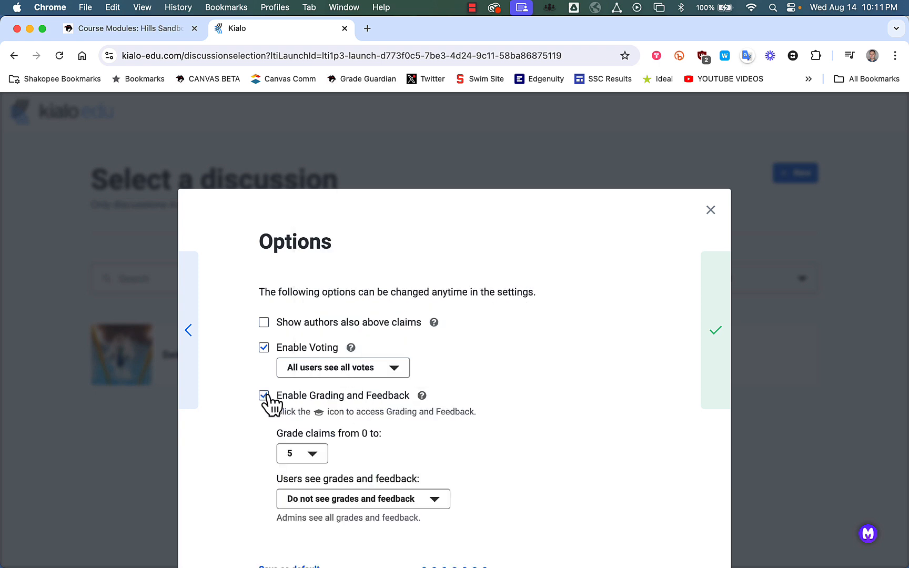
{"action": "scroll", "coordinate": [400, 431], "scroll_direction": "down", "scroll_amount": 3}
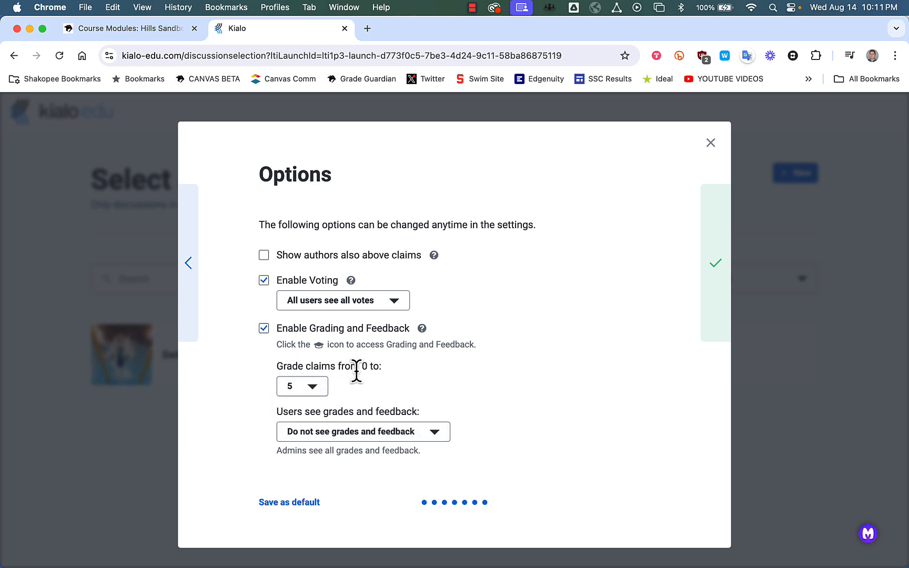
{"action": "left_click", "coordinate": [308, 386]}
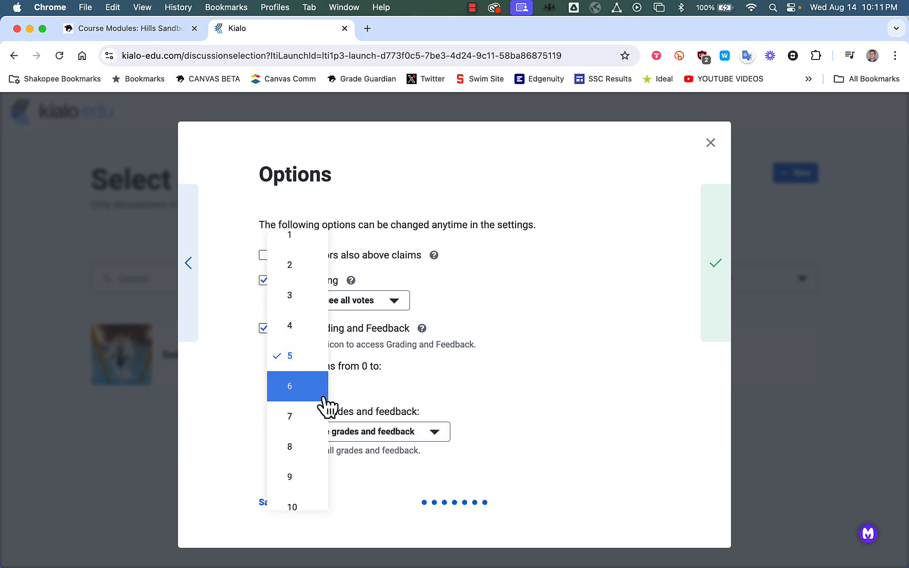
{"action": "left_click", "coordinate": [296, 357]}
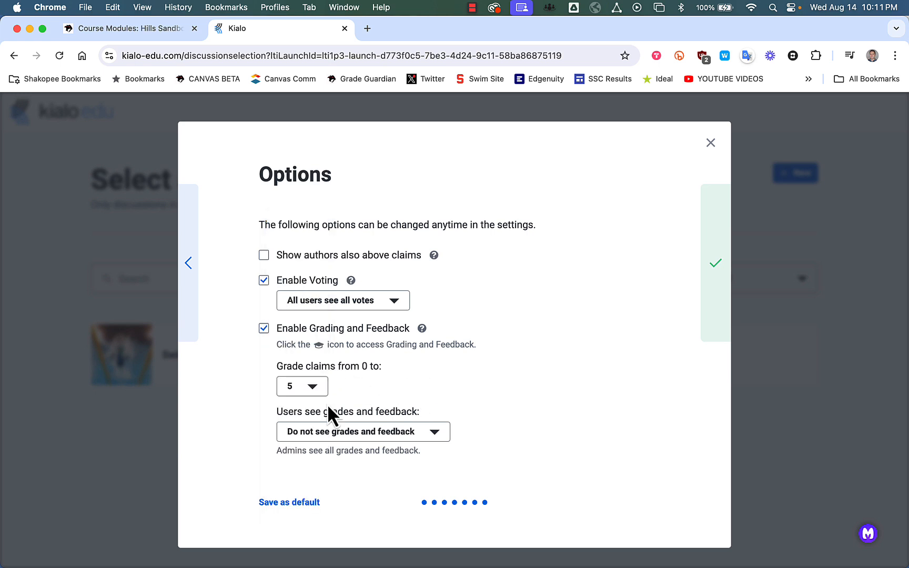
Step: Let users see grades and feedback only on their own claims, and finish creating the discussion
{"action": "left_click", "coordinate": [308, 428]}
{"action": "left_click", "coordinate": [403, 436]}
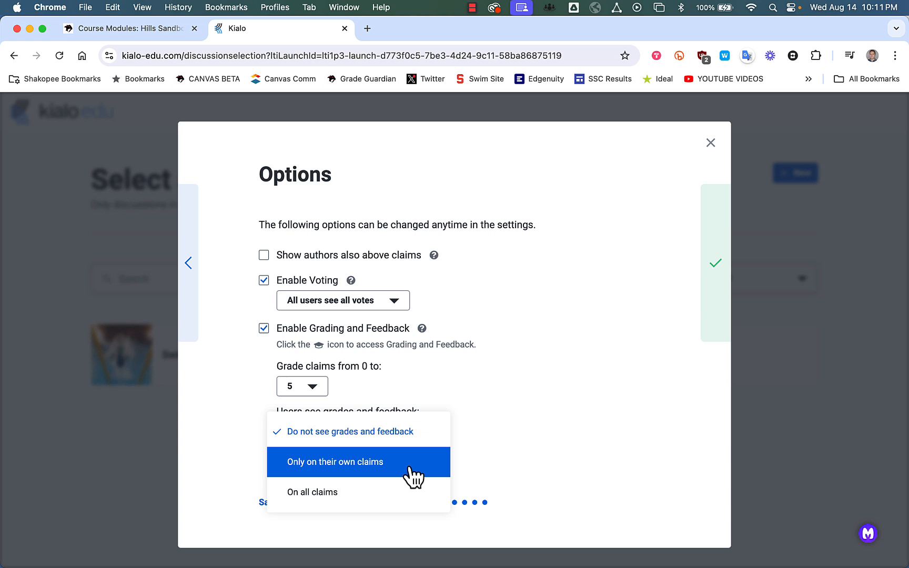
{"action": "left_click", "coordinate": [377, 463]}
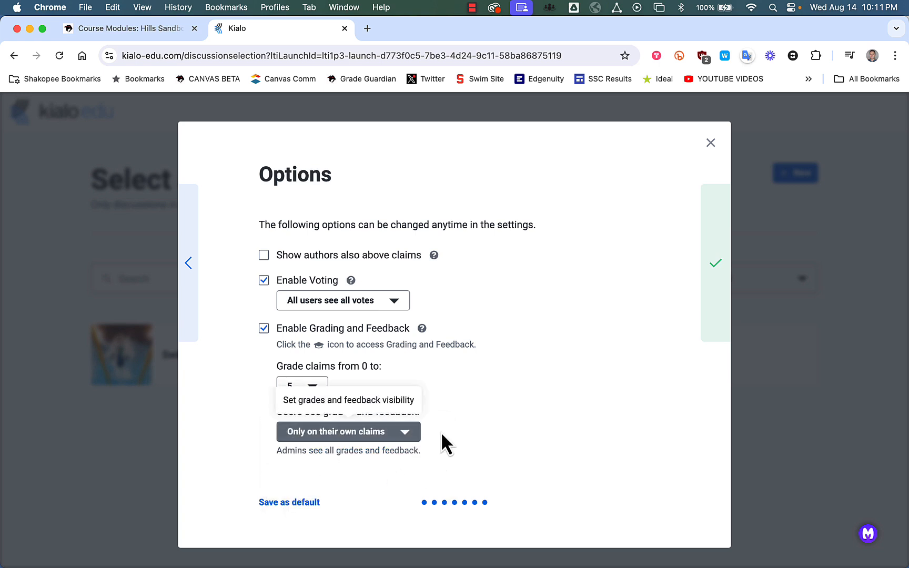
{"action": "left_click", "coordinate": [723, 278]}
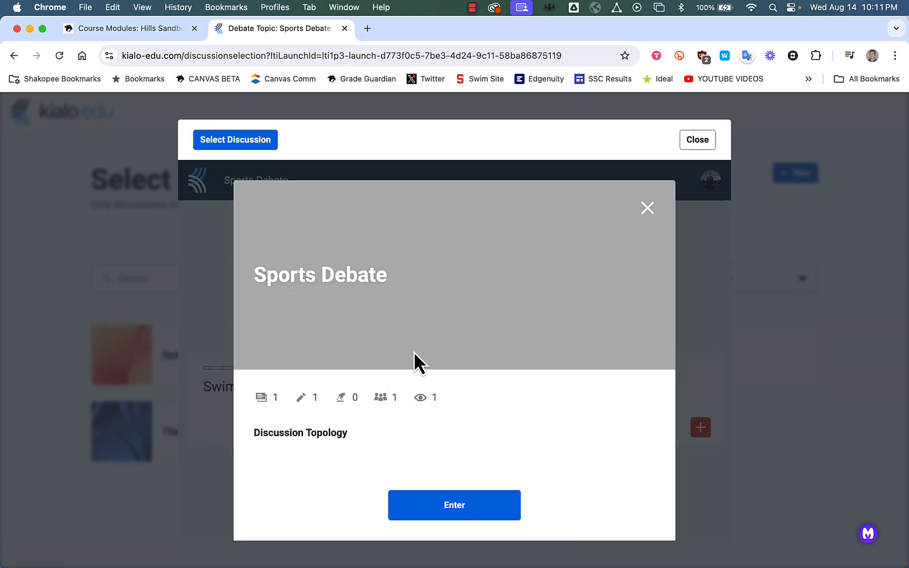
Step: Examine the topology and participant statistics in the Sports Debate overview, and enter the discussion
{"action": "scroll", "coordinate": [389, 317], "scroll_direction": "down", "scroll_amount": 7}
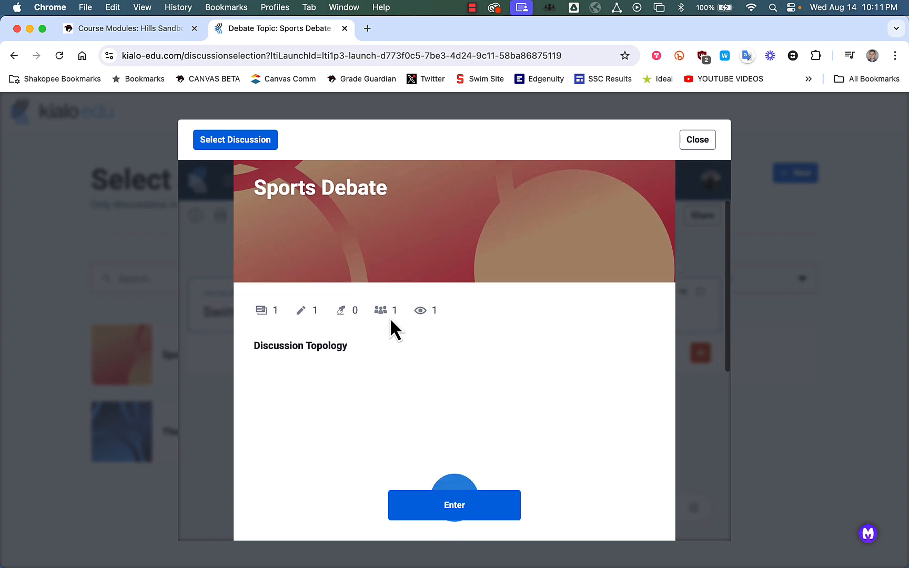
{"action": "scroll", "coordinate": [390, 318], "scroll_direction": "up", "scroll_amount": 5}
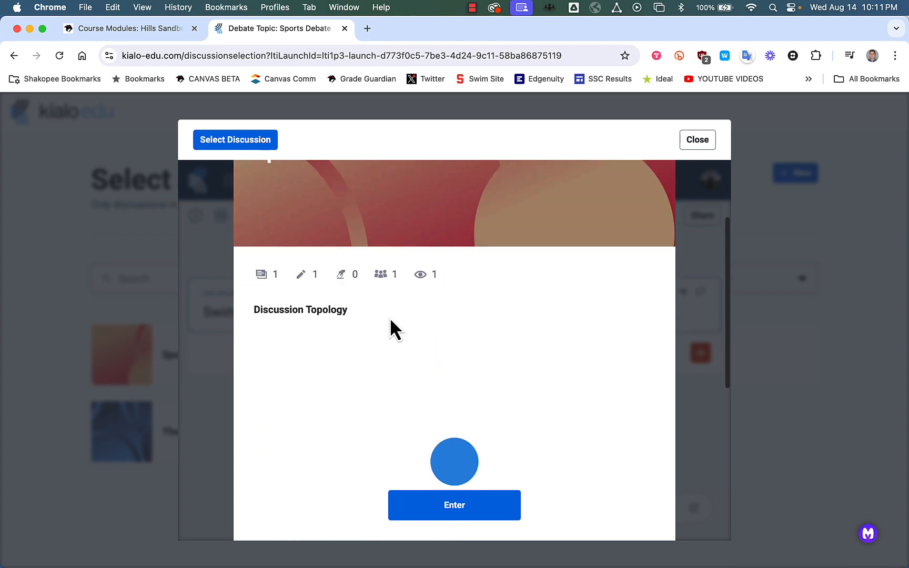
{"action": "scroll", "coordinate": [389, 318], "scroll_direction": "down", "scroll_amount": 5}
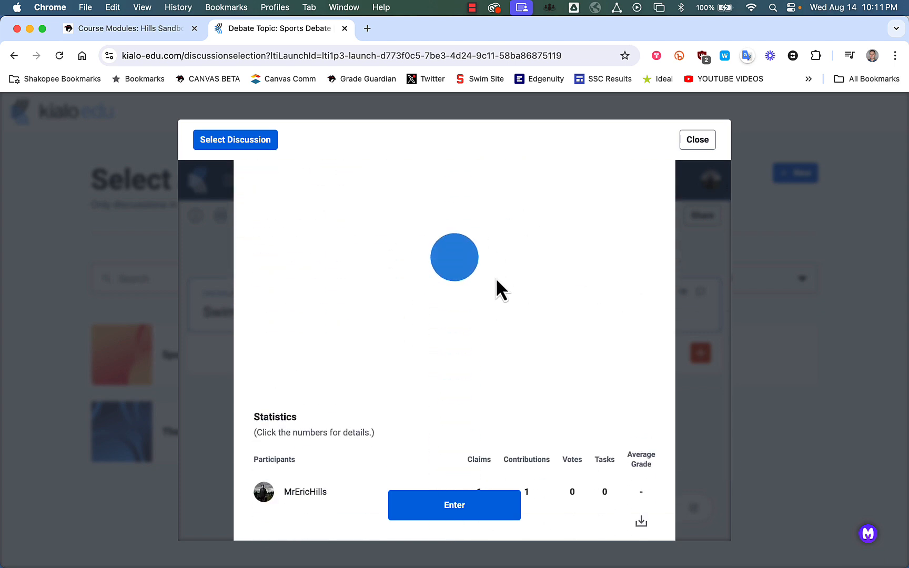
{"action": "mouse_move", "coordinate": [456, 262]}
{"action": "scroll", "coordinate": [456, 268], "scroll_direction": "down", "scroll_amount": 5}
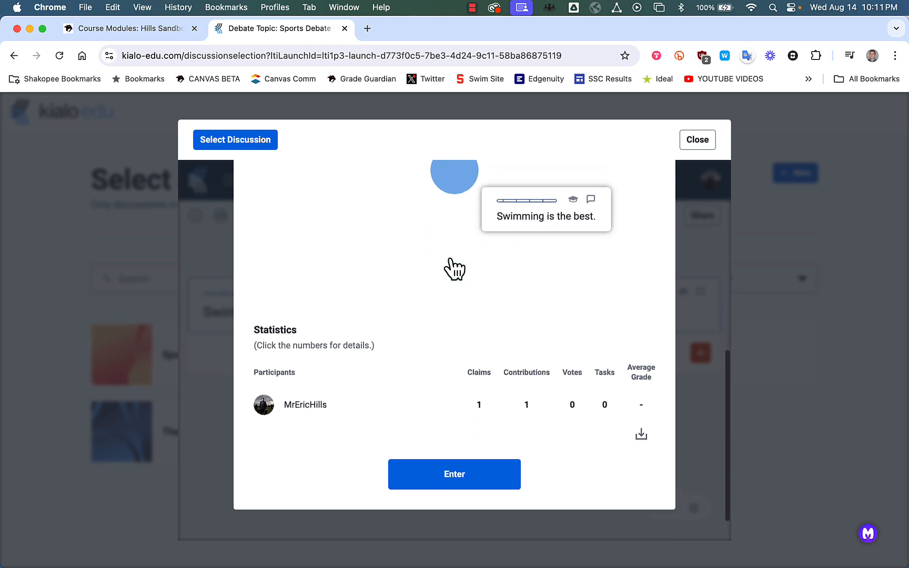
{"action": "left_click", "coordinate": [438, 444]}
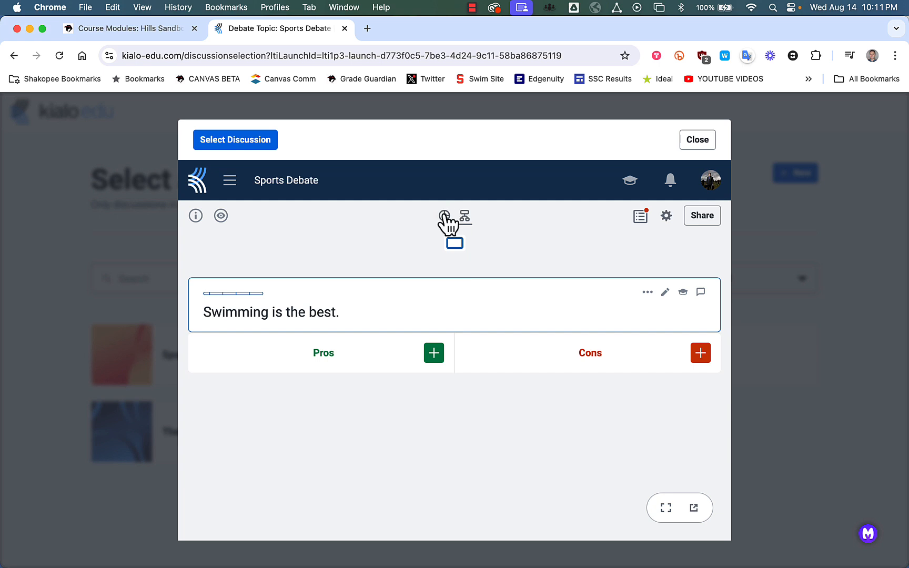
Step: Compare the discussion's circular topology diagram with its tree view, ending in the tree view
{"action": "left_click", "coordinate": [445, 215]}
{"action": "scroll", "coordinate": [363, 345], "scroll_direction": "down", "scroll_amount": 3}
{"action": "scroll", "coordinate": [364, 345], "scroll_direction": "up", "scroll_amount": 3}
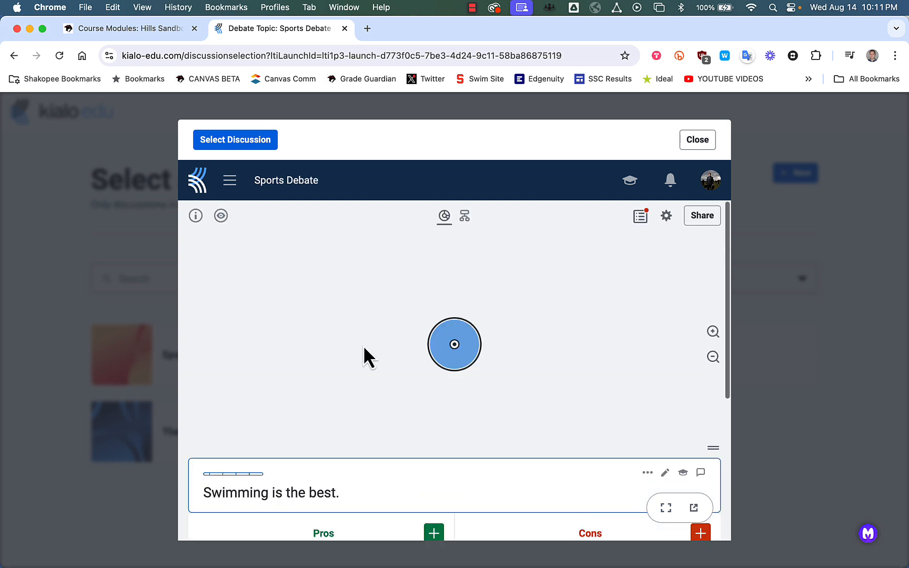
{"action": "left_click", "coordinate": [464, 216]}
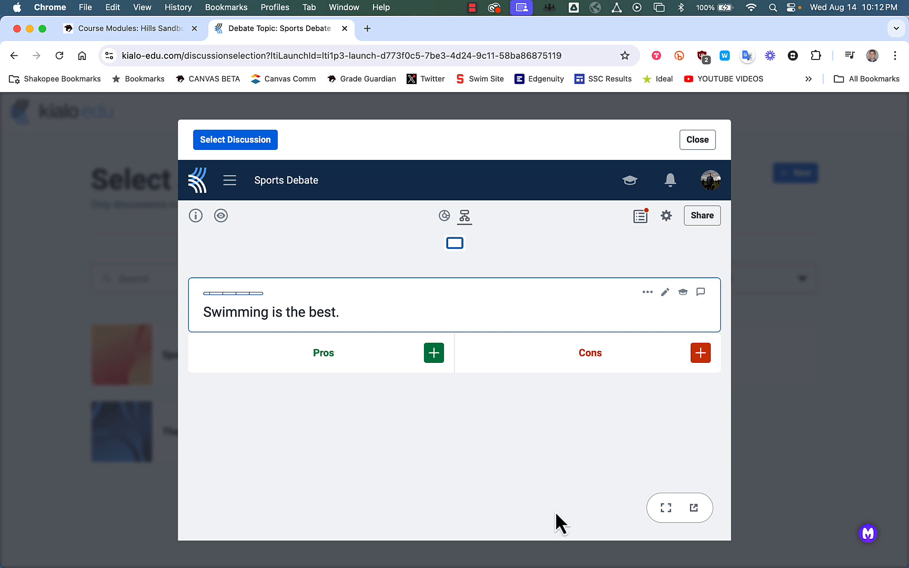
{"action": "left_click", "coordinate": [444, 216]}
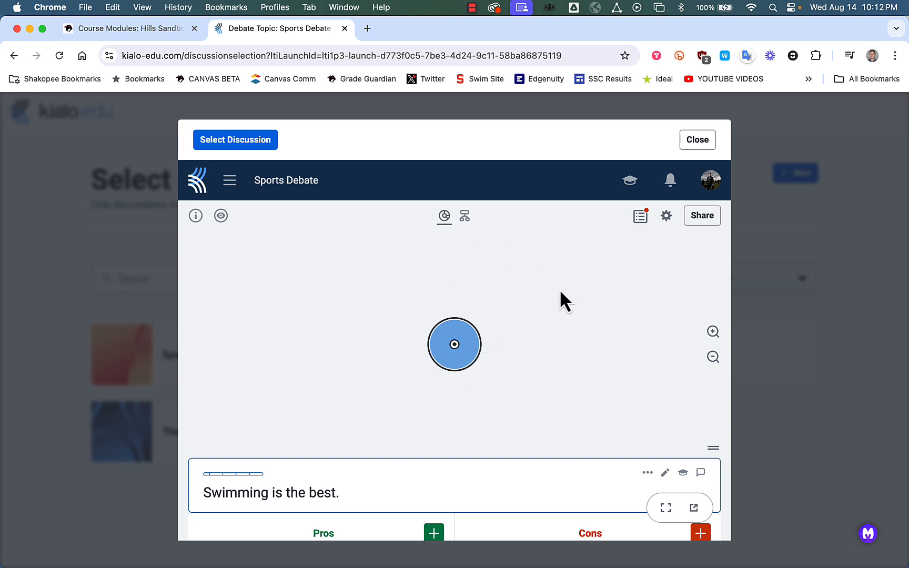
{"action": "left_click", "coordinate": [464, 217]}
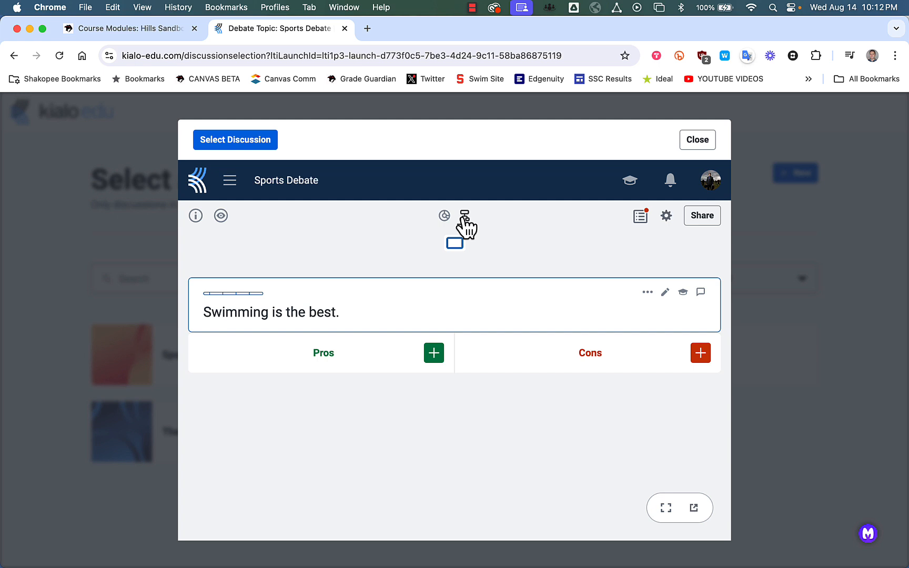
Step: Check the assigned tasks and look through the discussion's General settings, from language and image to the discussion options
{"action": "left_click", "coordinate": [640, 216]}
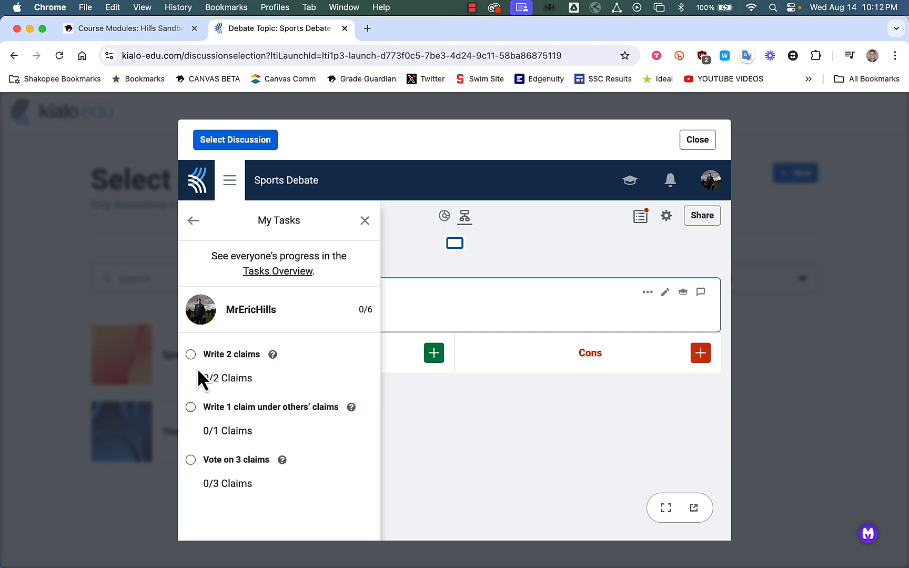
{"action": "left_click", "coordinate": [666, 216]}
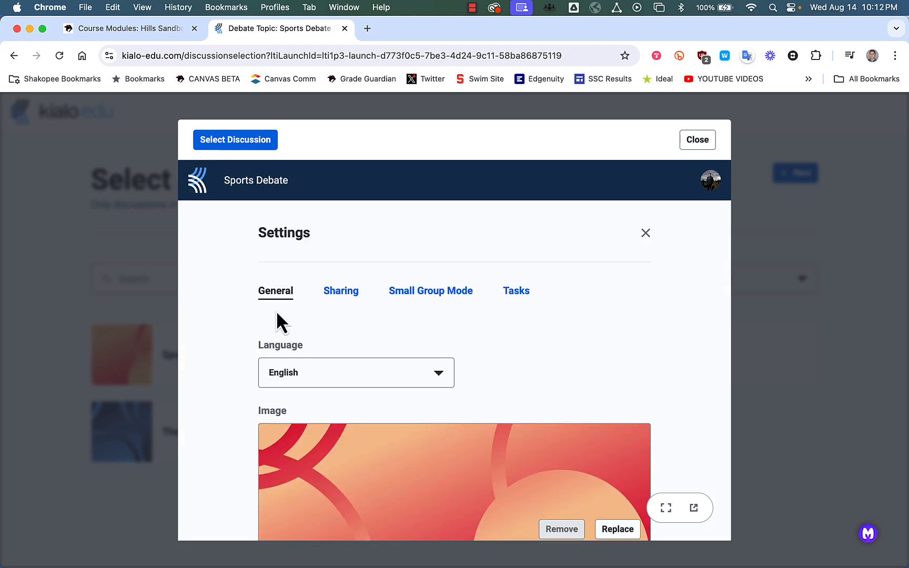
{"action": "scroll", "coordinate": [265, 329], "scroll_direction": "down", "scroll_amount": 3}
{"action": "scroll", "coordinate": [265, 329], "scroll_direction": "down", "scroll_amount": 5}
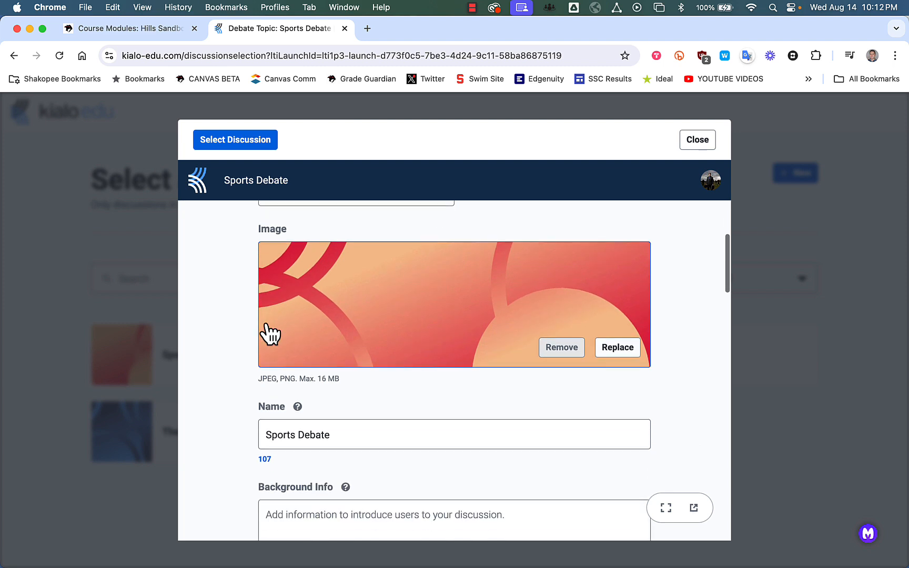
{"action": "scroll", "coordinate": [268, 331], "scroll_direction": "up", "scroll_amount": 3}
{"action": "scroll", "coordinate": [305, 332], "scroll_direction": "down", "scroll_amount": 10}
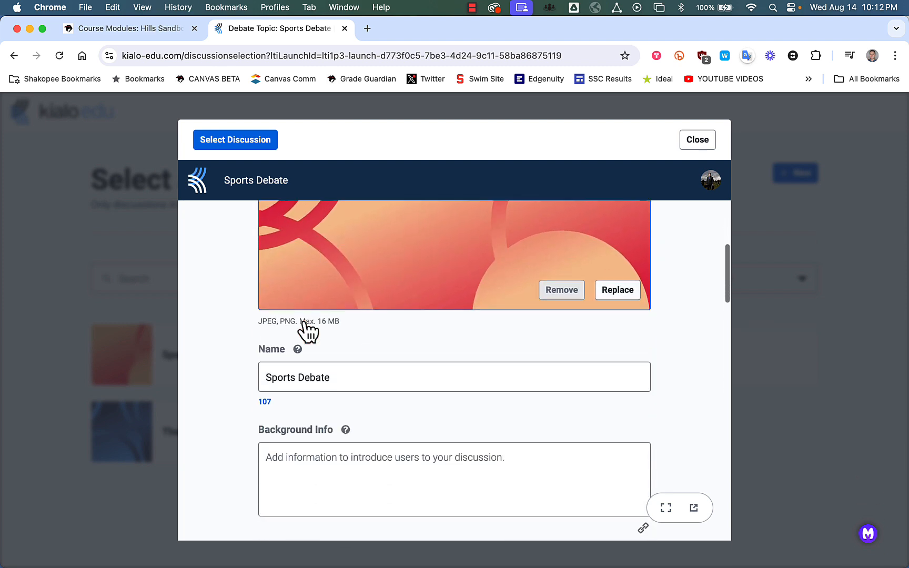
{"action": "scroll", "coordinate": [304, 328], "scroll_direction": "down", "scroll_amount": 2}
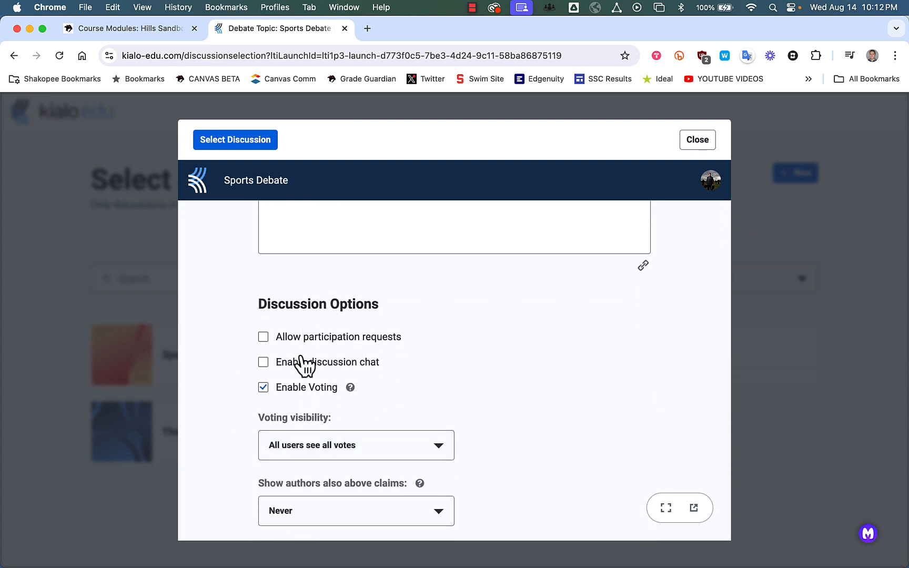
{"action": "scroll", "coordinate": [304, 365], "scroll_direction": "up", "scroll_amount": 10}
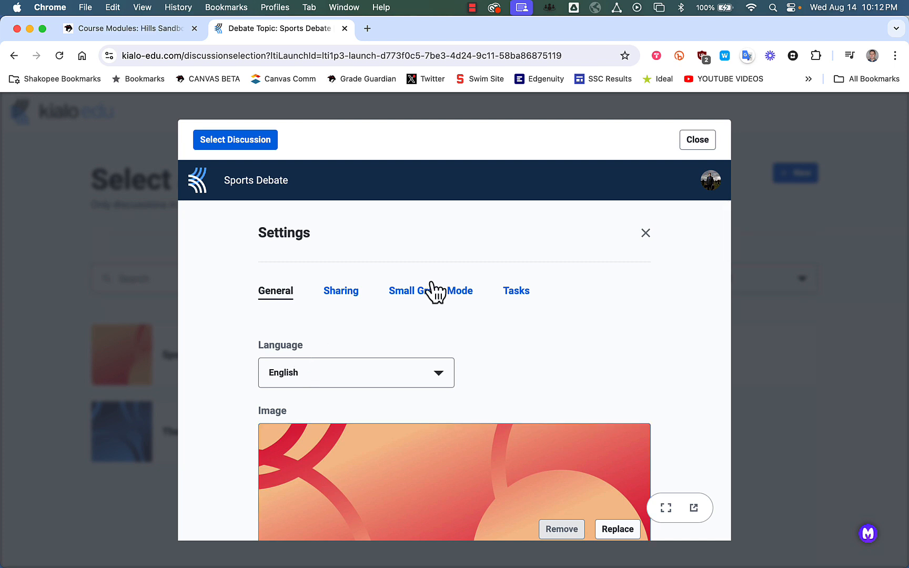
Step: Select the Sports Debate discussion, add it to the Assessments module in Canvas, and publish it
{"action": "left_click", "coordinate": [223, 146]}
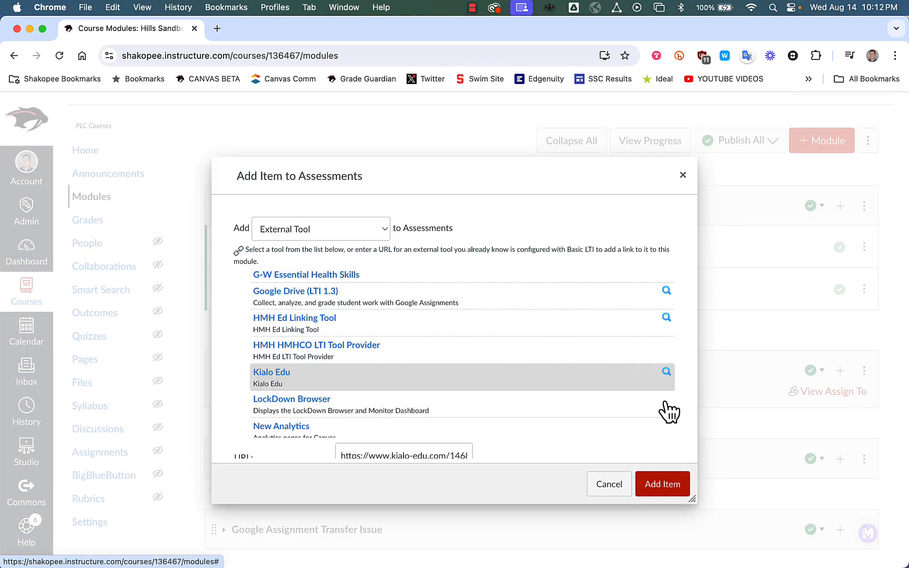
{"action": "left_click", "coordinate": [663, 484]}
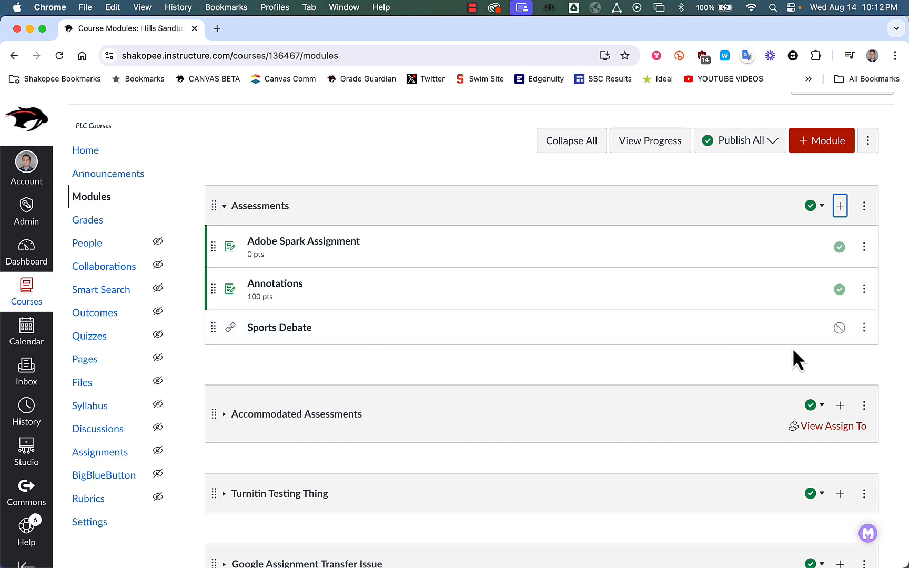
{"action": "left_click", "coordinate": [839, 327]}
Step: Open the Sports Debate module item in a new window and enter the discussion from its overview
{"action": "left_click", "coordinate": [289, 325]}
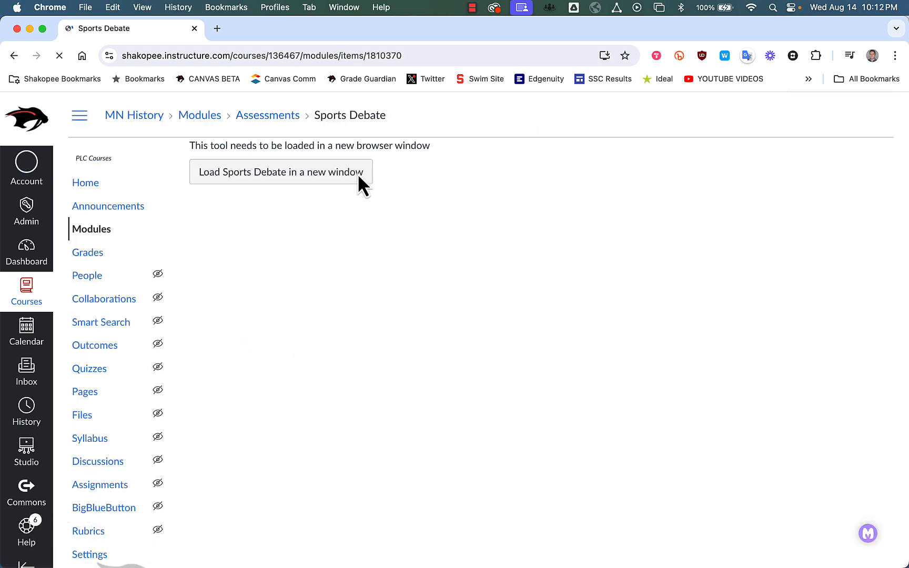
{"action": "left_click", "coordinate": [341, 174]}
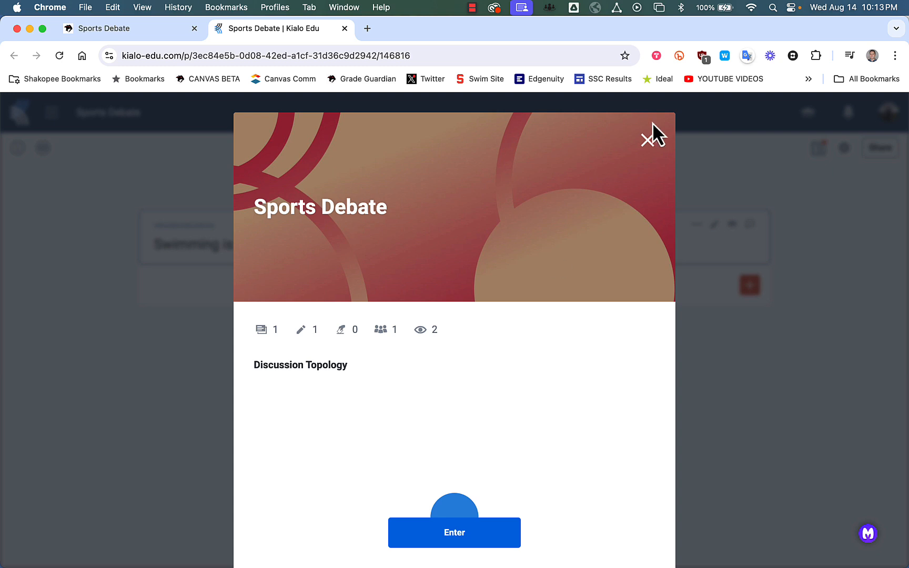
{"action": "scroll", "coordinate": [469, 464], "scroll_direction": "down", "scroll_amount": 5}
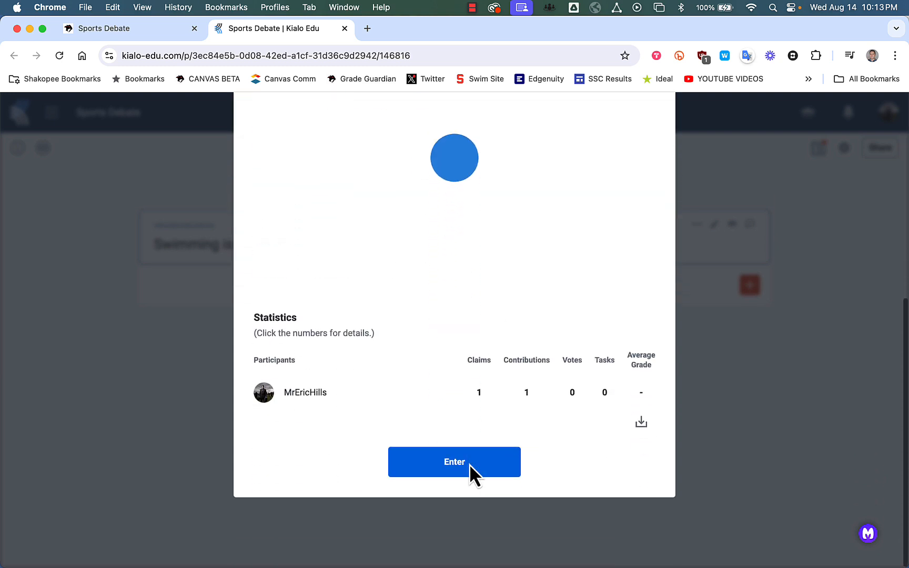
{"action": "left_click", "coordinate": [441, 463]}
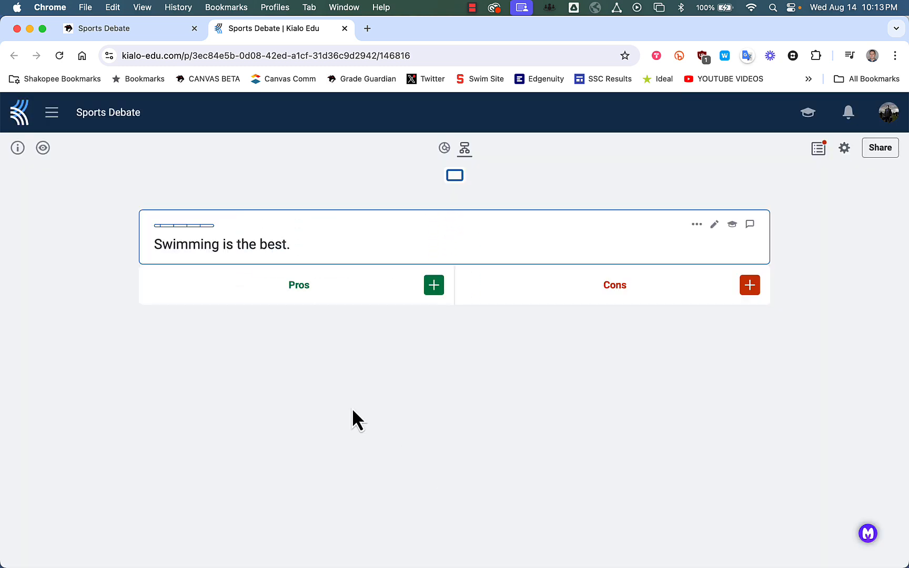
Step: Start a pro claim under the thesis and view its link/source form, cancelling the form without adding a source
{"action": "left_click", "coordinate": [434, 289]}
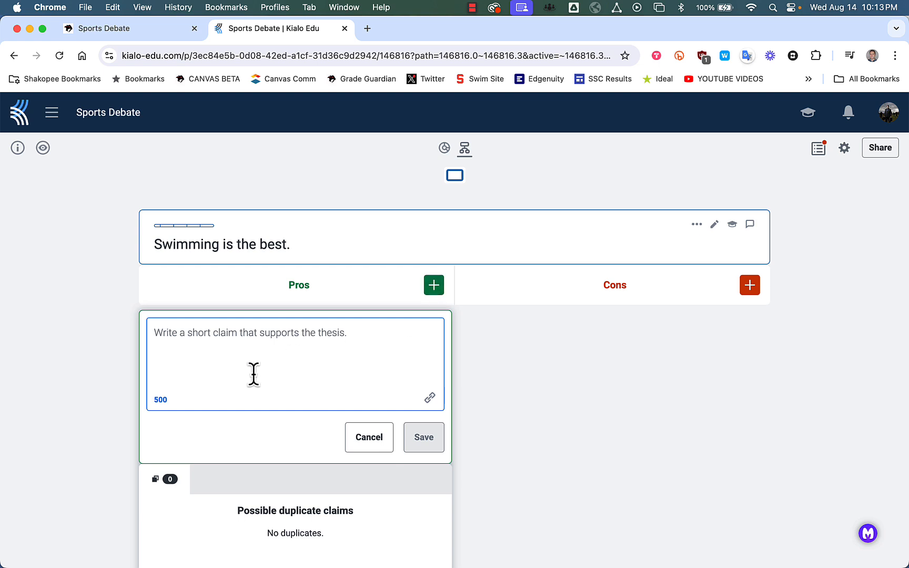
{"action": "scroll", "coordinate": [212, 361], "scroll_direction": "down", "scroll_amount": 2}
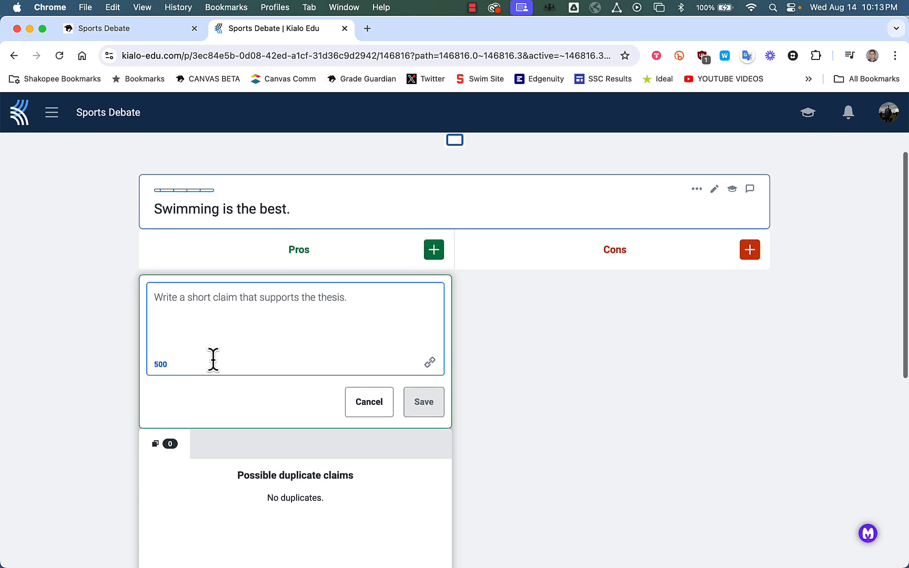
{"action": "left_click", "coordinate": [430, 364]}
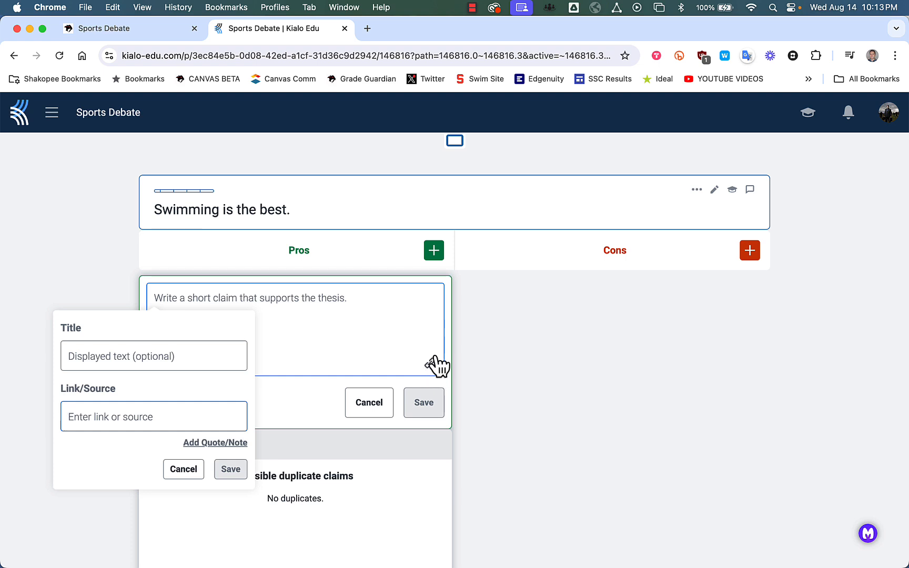
{"action": "left_click", "coordinate": [183, 471]}
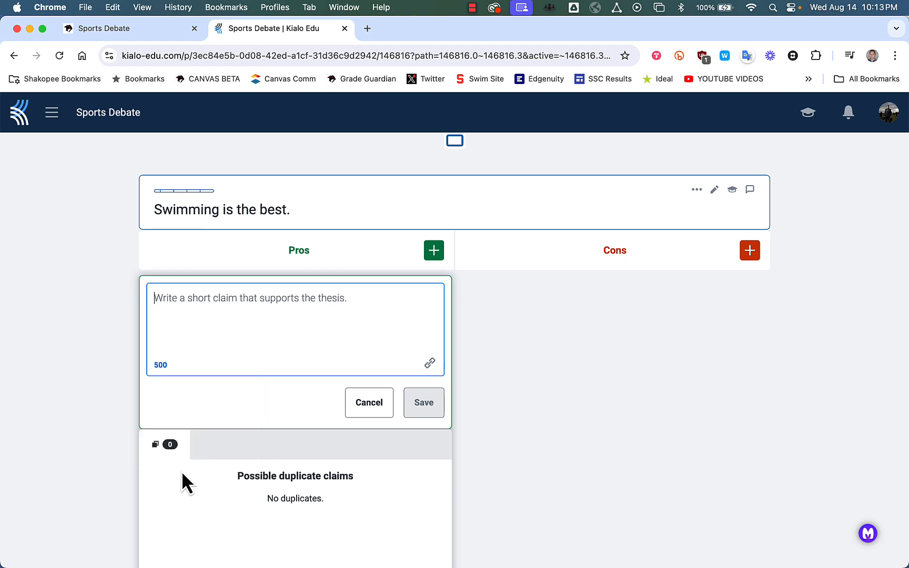